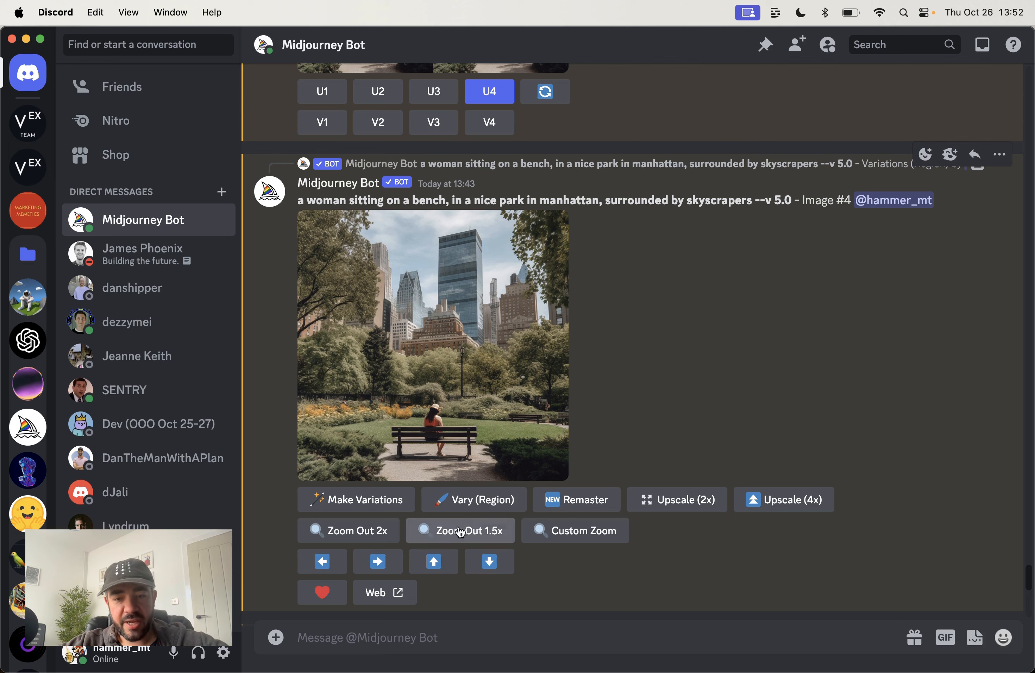
Zoom out the upscaled park bench image by 1.5x and view the resulting grid enlarged
left_click(455, 540)
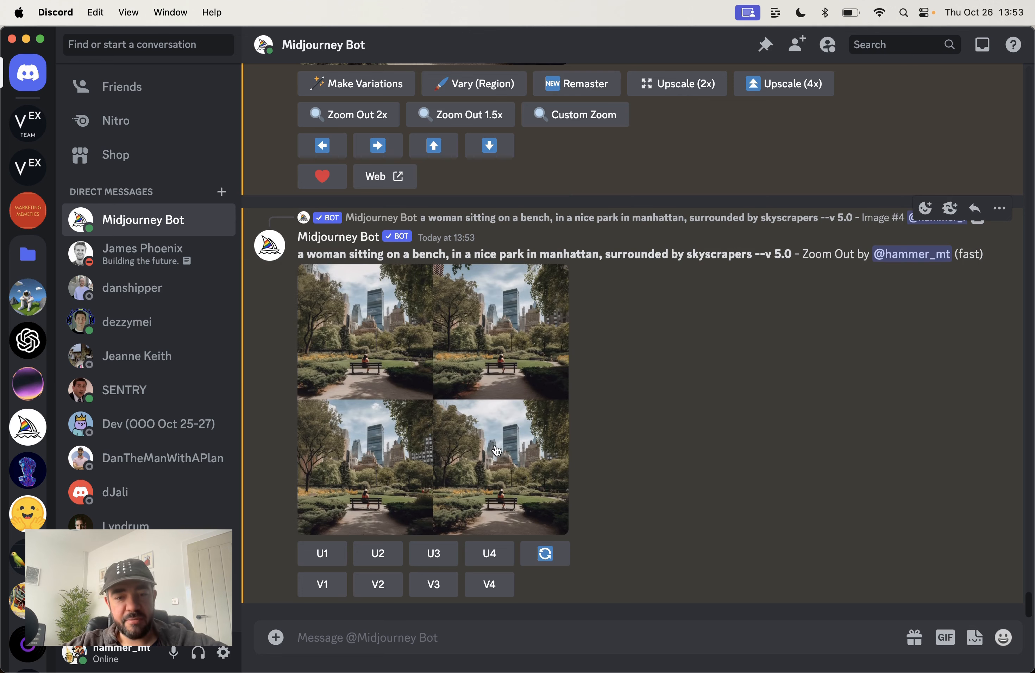
left_click(487, 476)
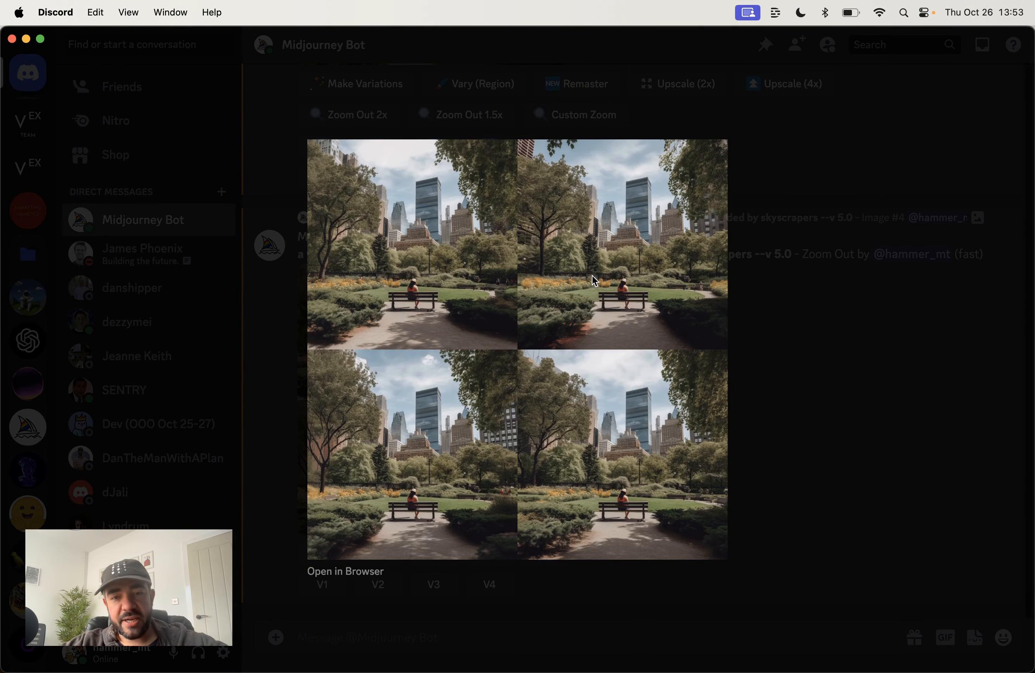
left_click(793, 366)
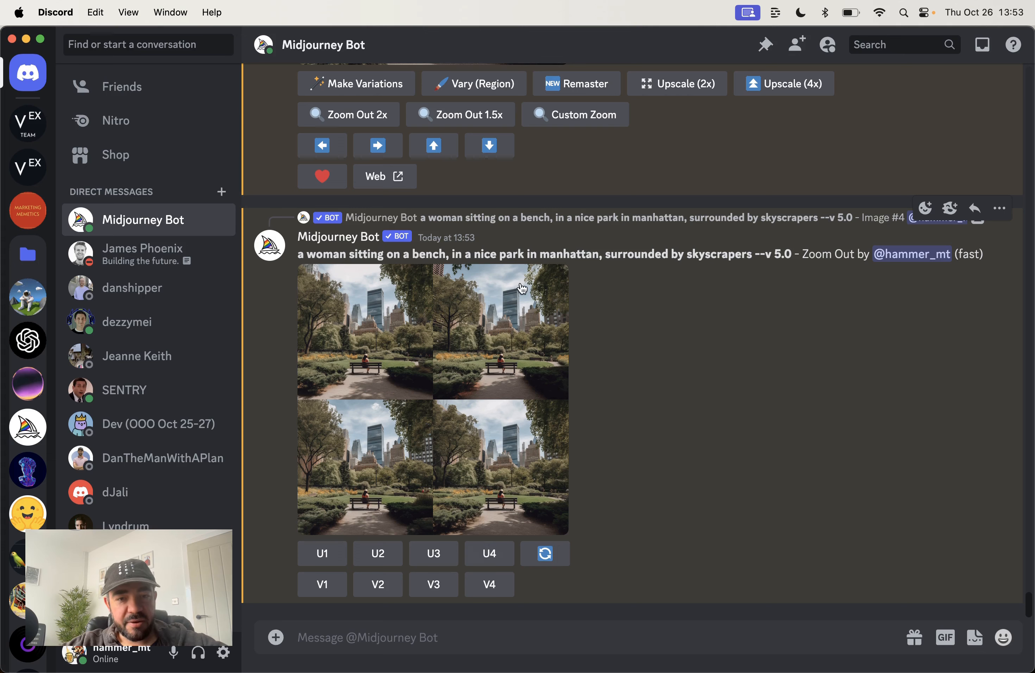
Upscale the second image of the zoomed-out grid and zoom it out by 2x
left_click(378, 556)
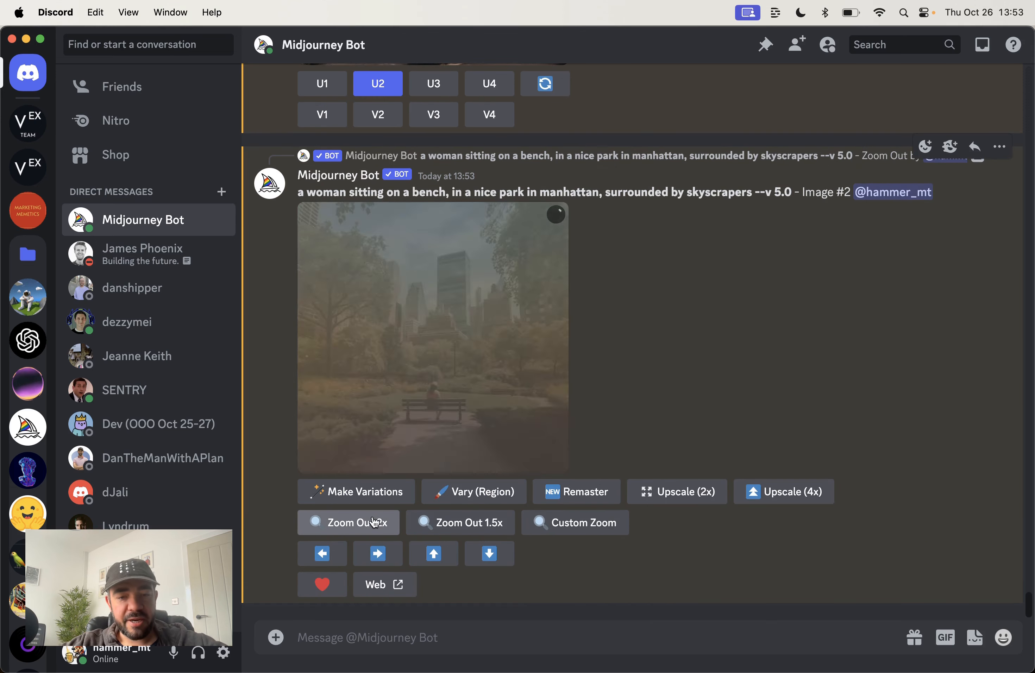
left_click(373, 526)
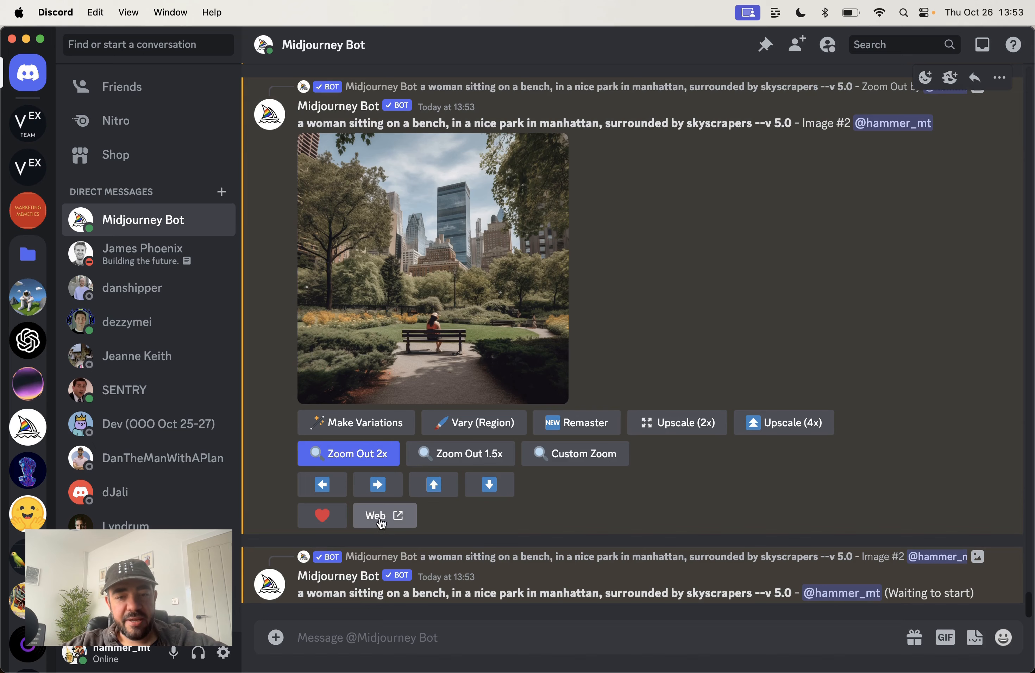
Submit a custom zoom of the same image, adding "near the water" after "bench" in the prompt and setting the zoom to 1.5
left_click(576, 460)
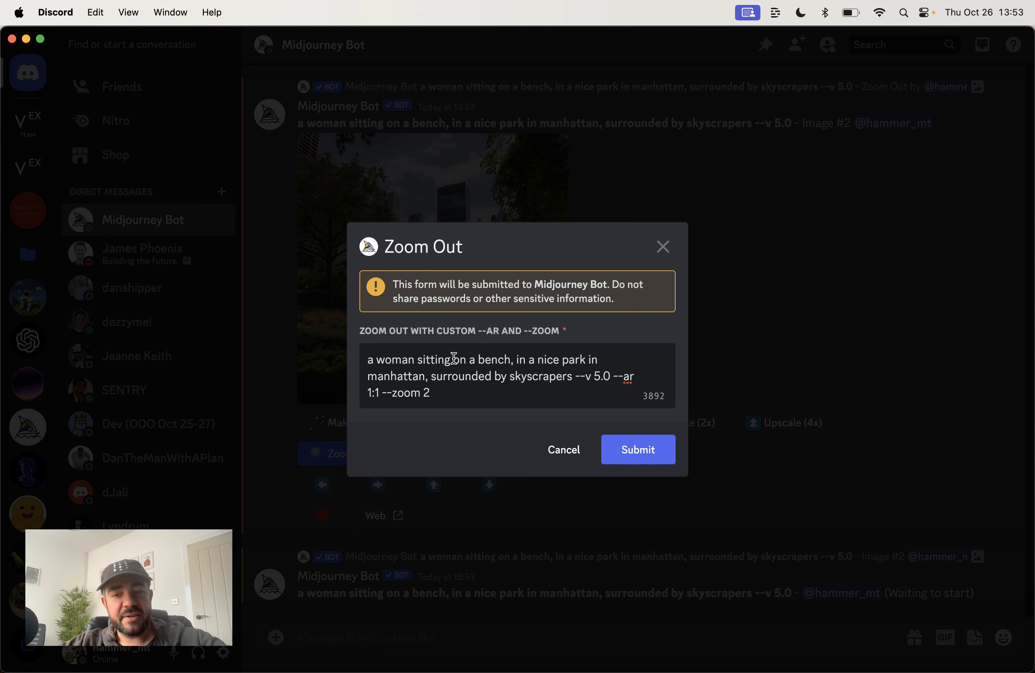
left_click(513, 360)
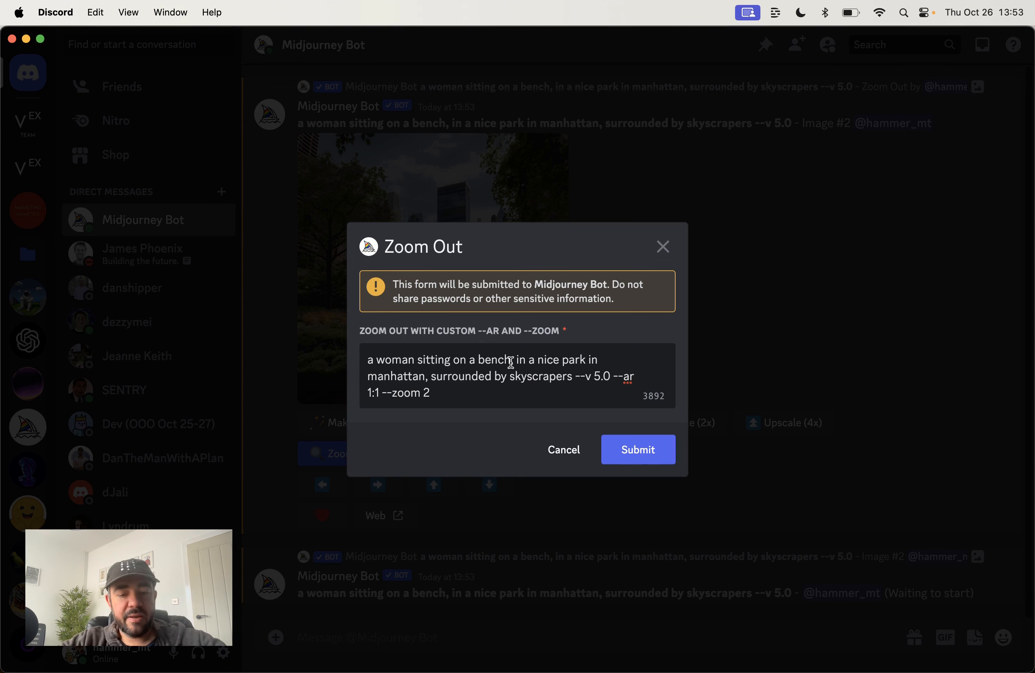
type("near the water")
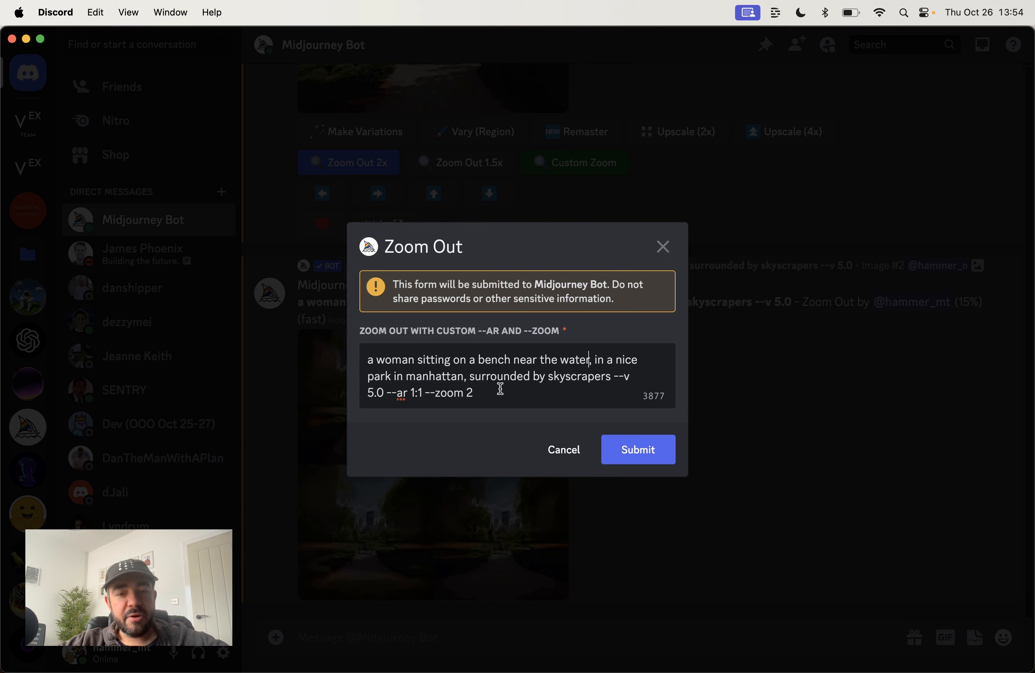
left_click_drag(490, 393, 427, 391)
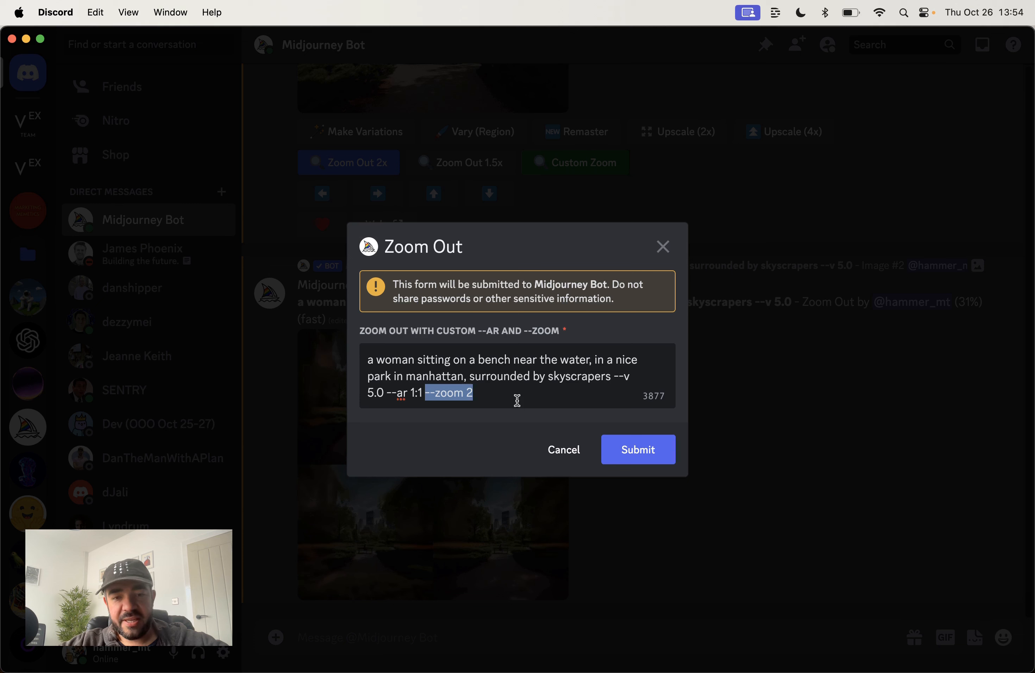
left_click(500, 391)
key("BackSpace")
type("1.5")
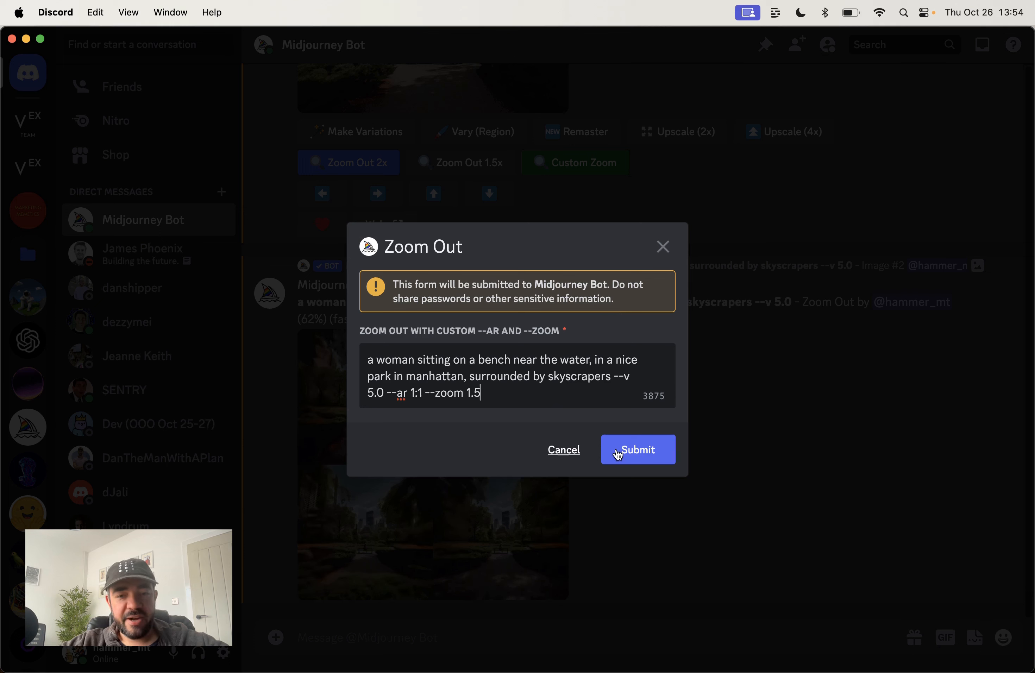
left_click(627, 452)
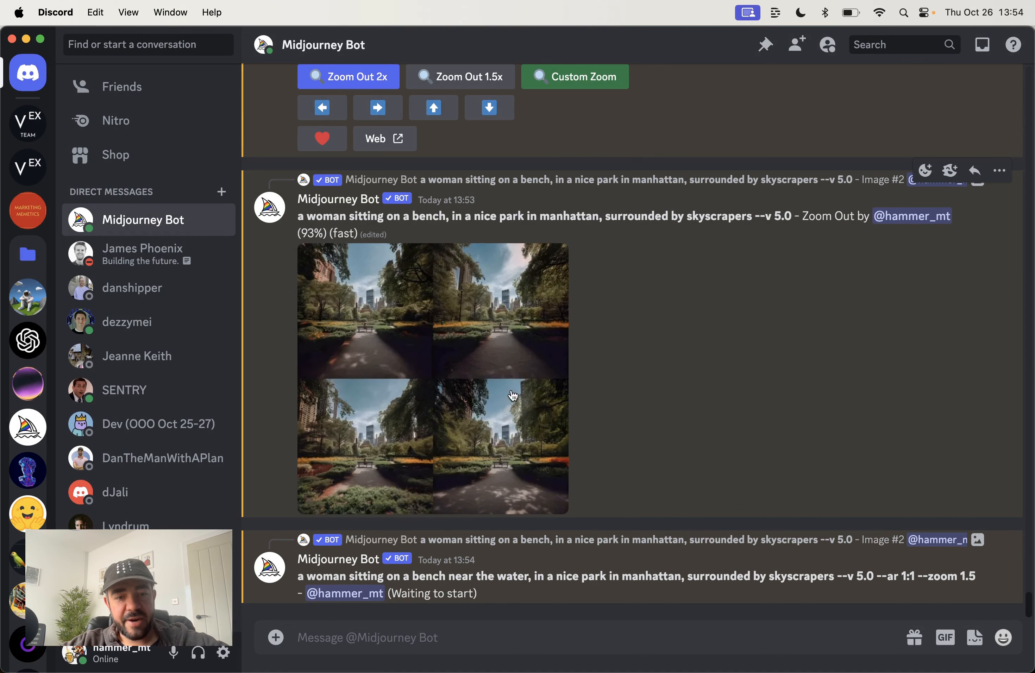
View the 2x zoom-out grid enlarged and check the prompt of the queued "near the water" custom zoom
left_click(376, 459)
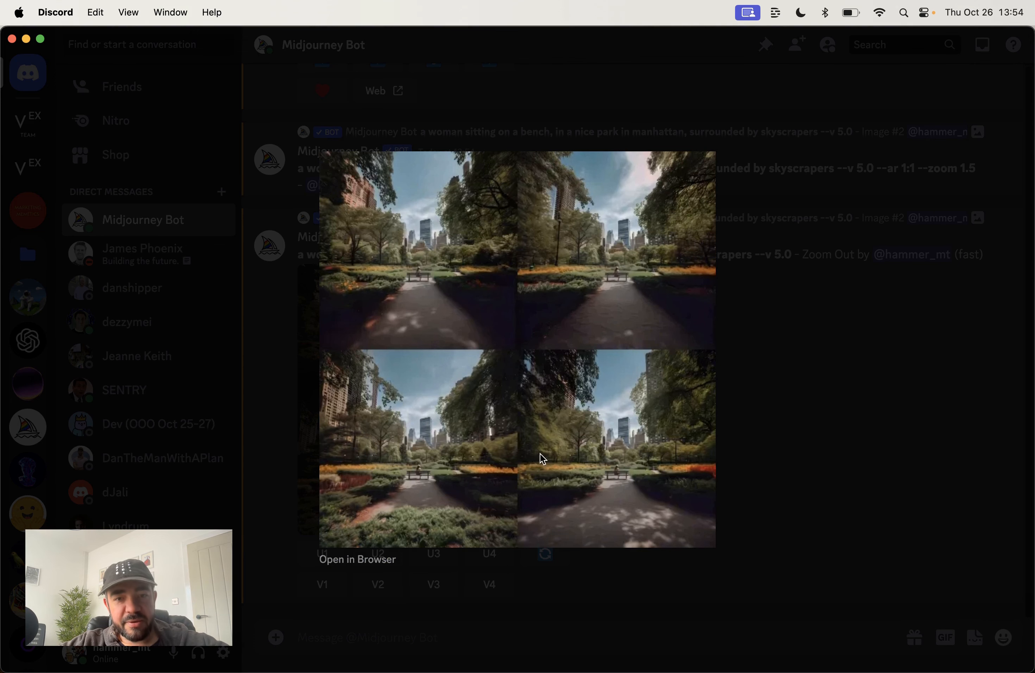
left_click(779, 329)
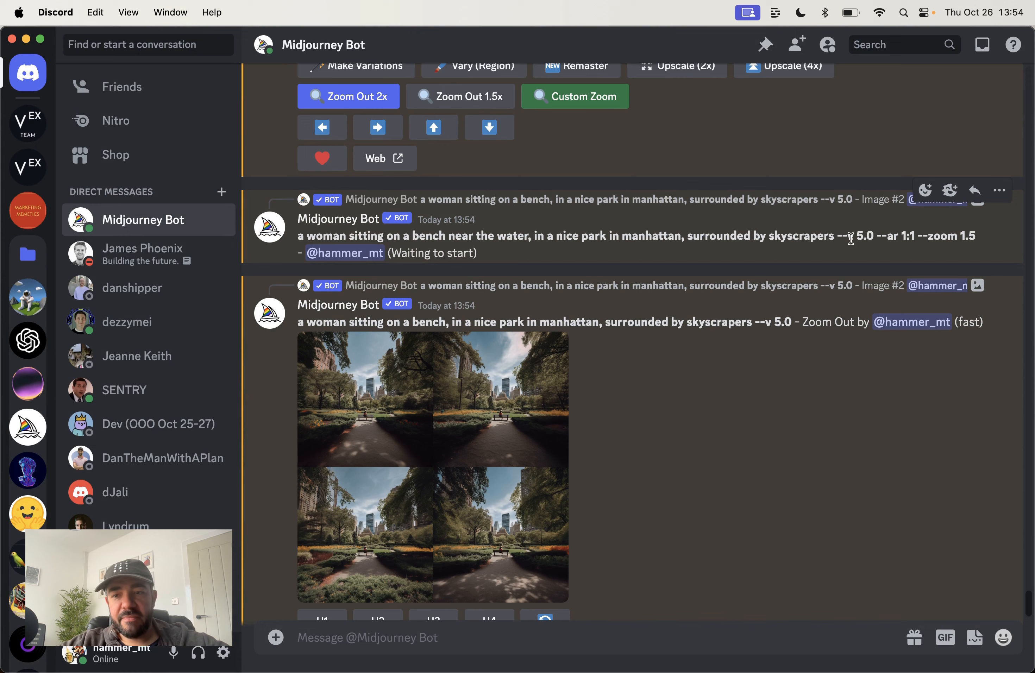
double_click(510, 237)
left_click(545, 240)
scroll(552, 305, "down", 1)
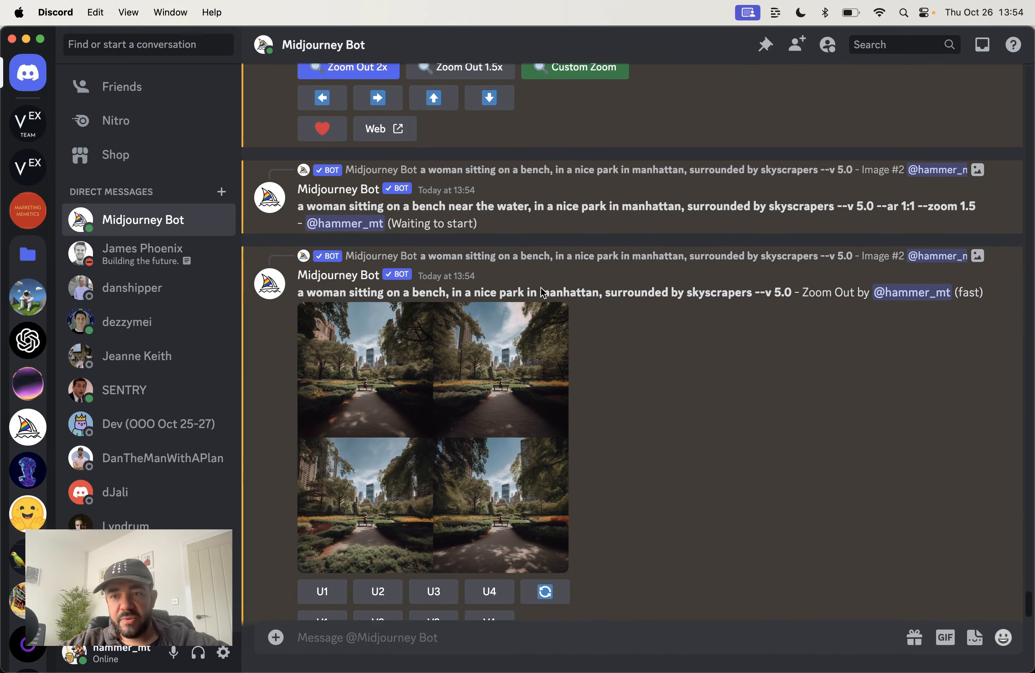
scroll(540, 287, "up", 1)
Pan the upscaled second park bench image to the left
scroll(544, 293, "up", 5)
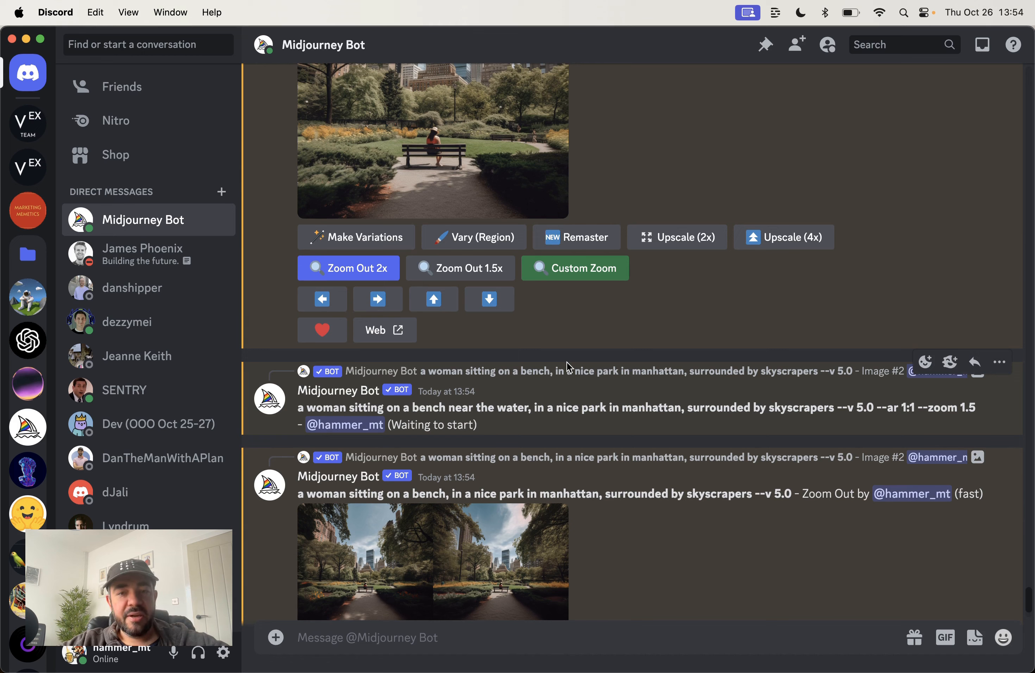
scroll(690, 187, "up", 2)
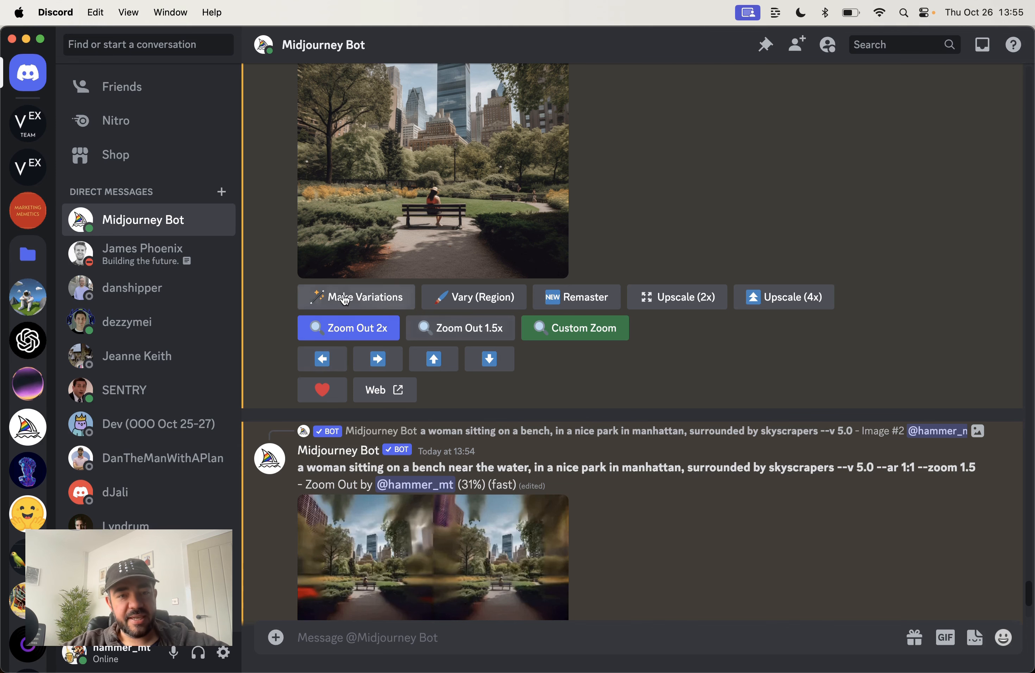
scroll(418, 337, "up", 4)
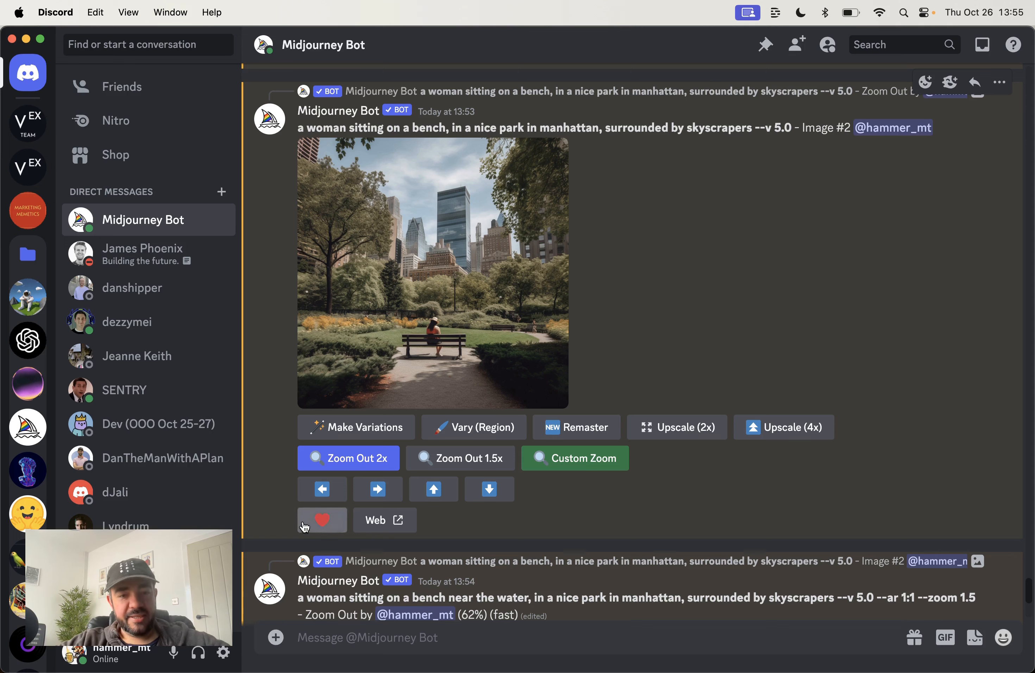
left_click(322, 489)
View the finished "near the water" custom zoom grid enlarged and compare it with its prompt
scroll(664, 374, "down", 15)
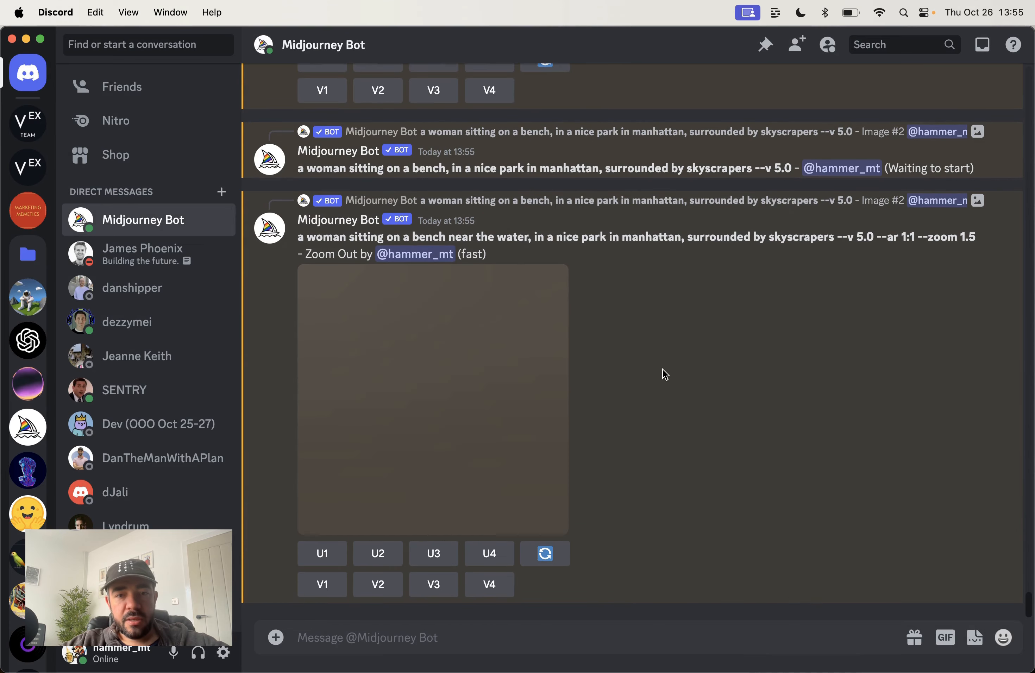
left_click(421, 411)
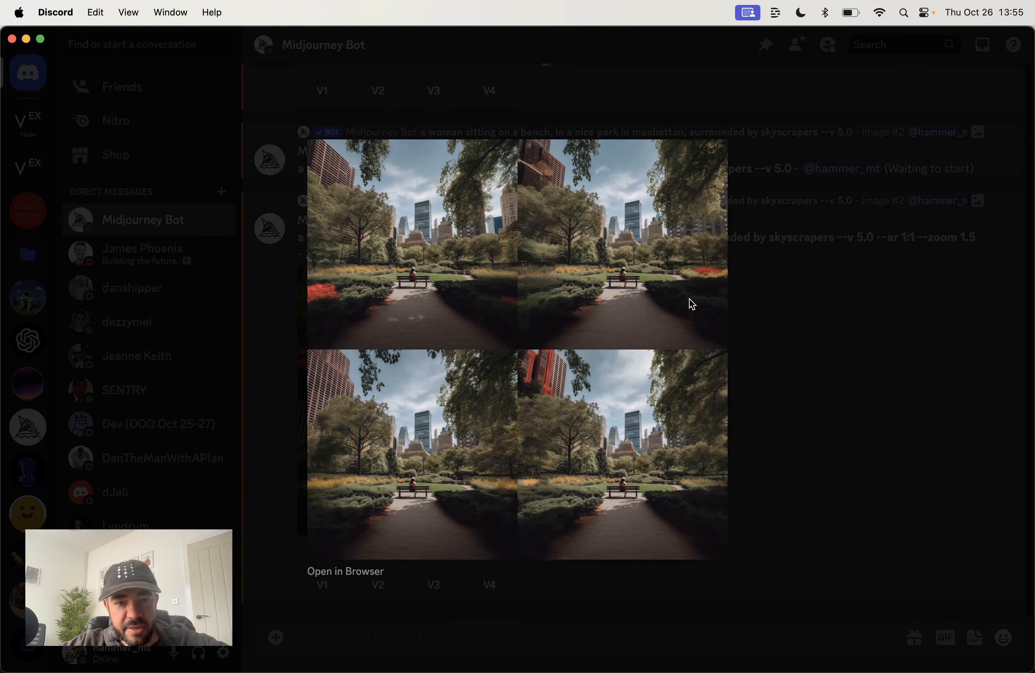
left_click(877, 327)
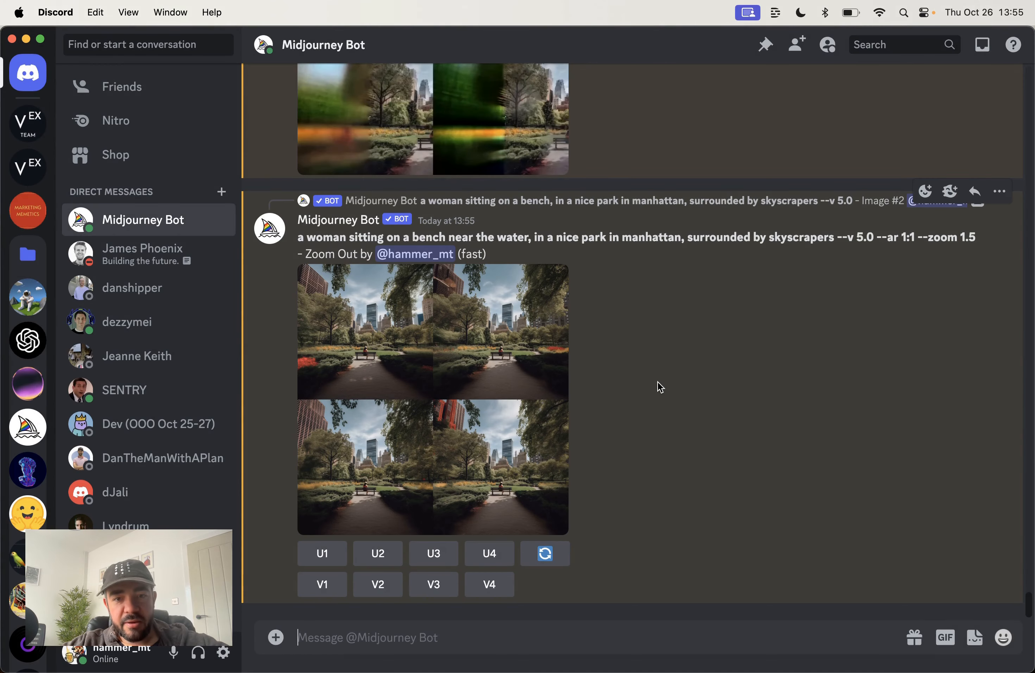
scroll(645, 307, "up", 5)
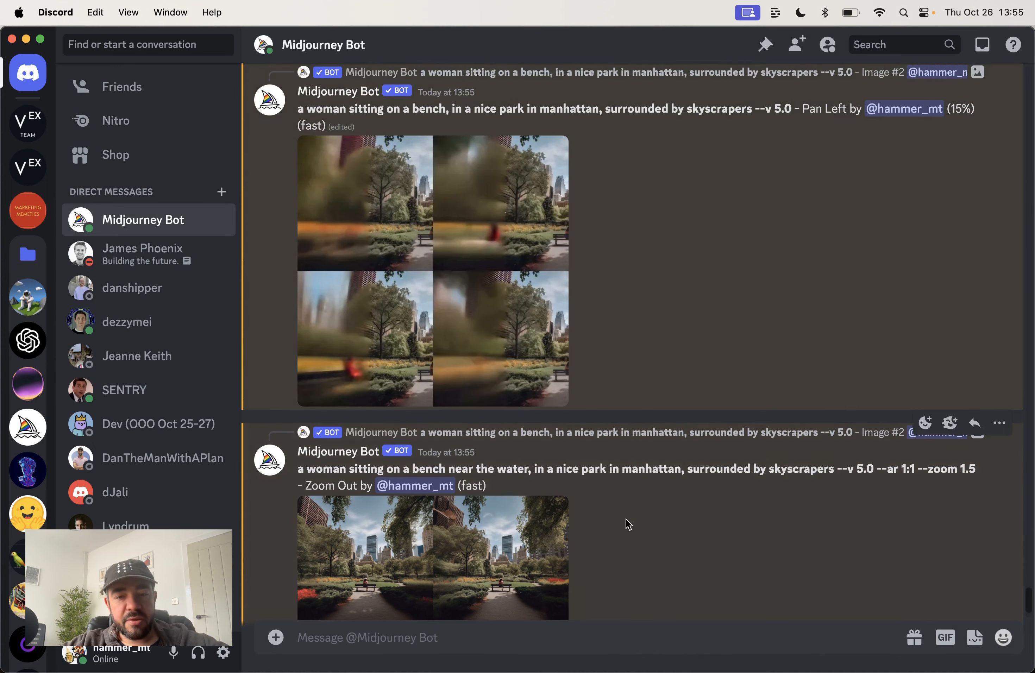
scroll(612, 508, "down", 3)
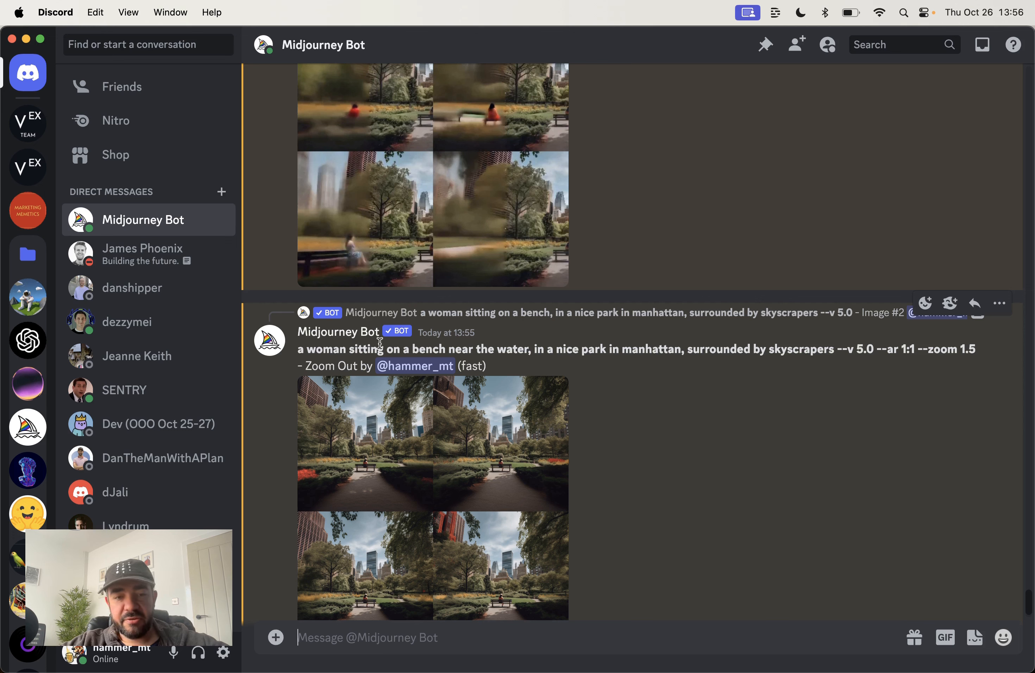
Examine the pan-left generation in progress against the "a woman sitting on a bench" part of its prompt
scroll(613, 418, "up", 3)
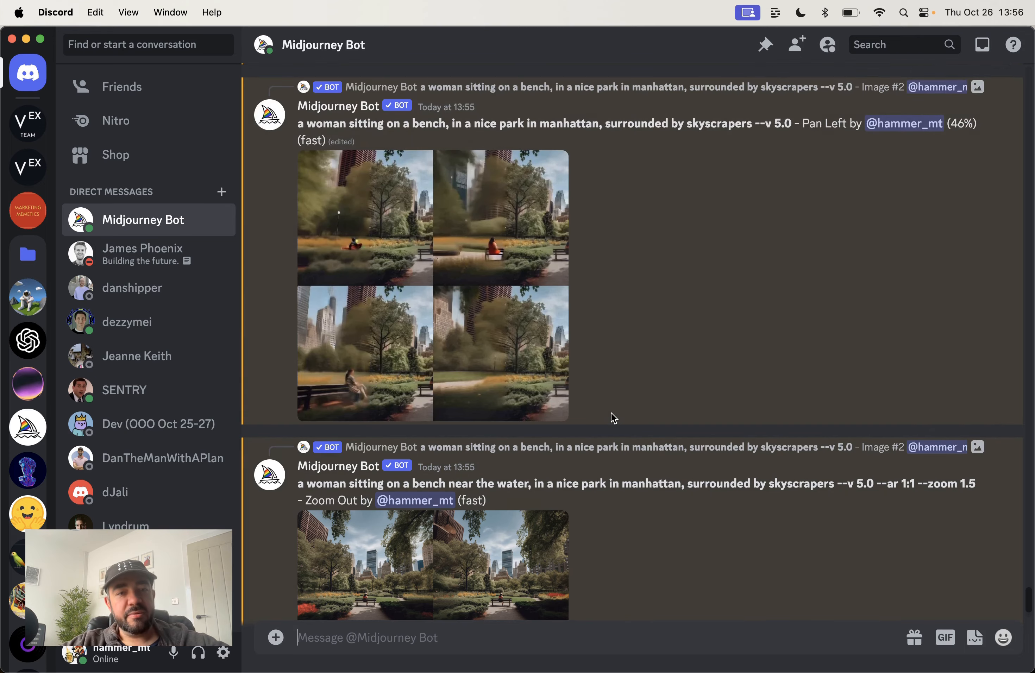
scroll(613, 418, "up", 1)
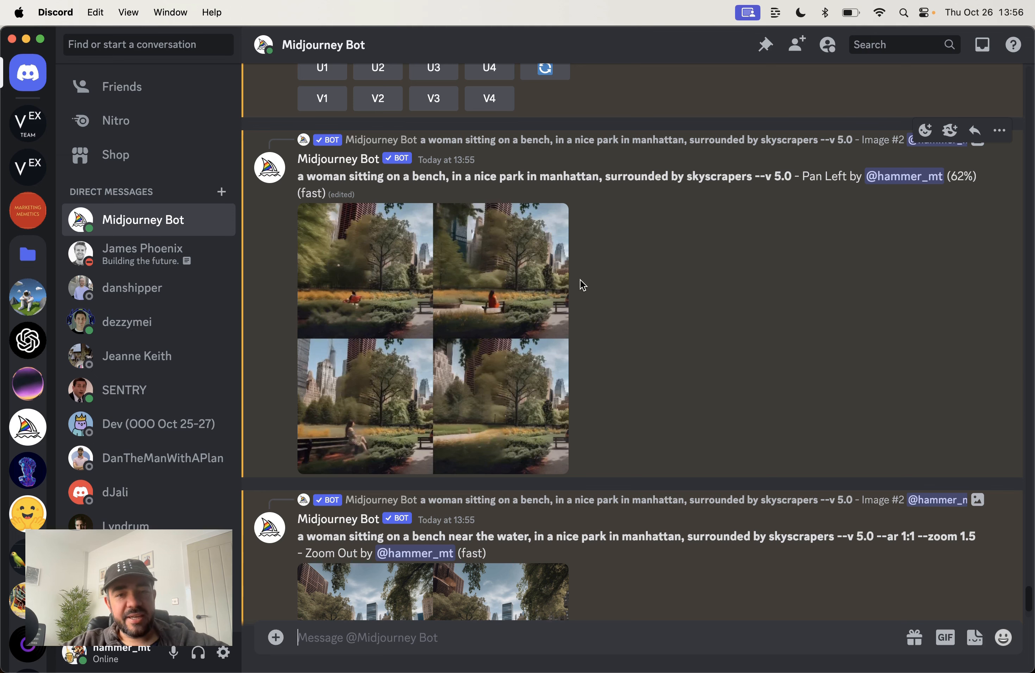
left_click(299, 178)
left_click_drag(299, 177, 447, 179)
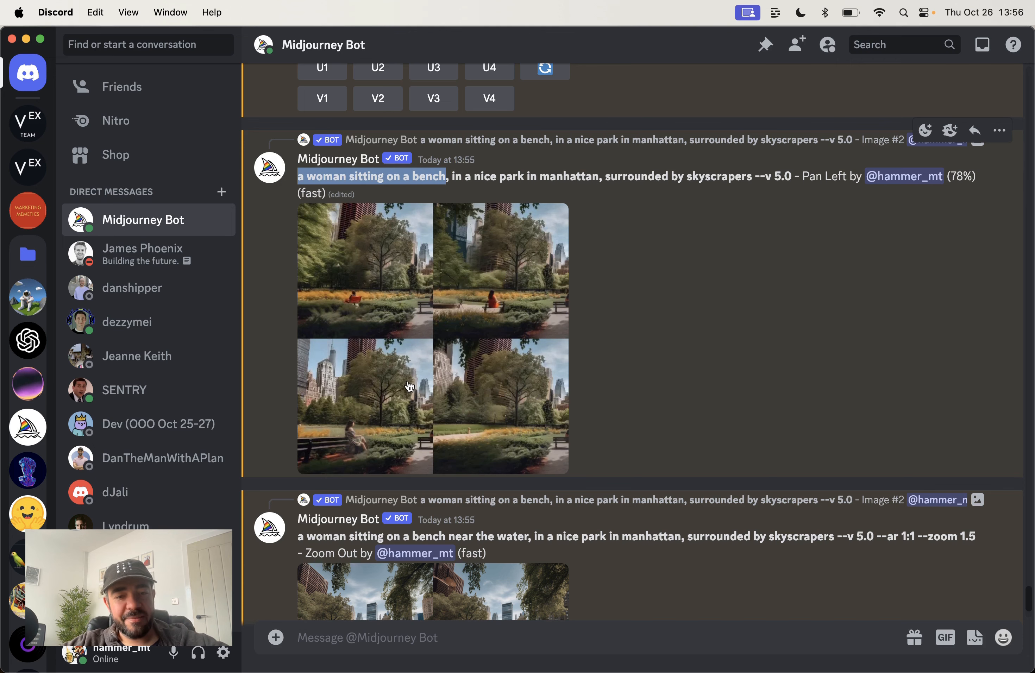
left_click_drag(805, 177, 848, 177)
left_click(832, 178)
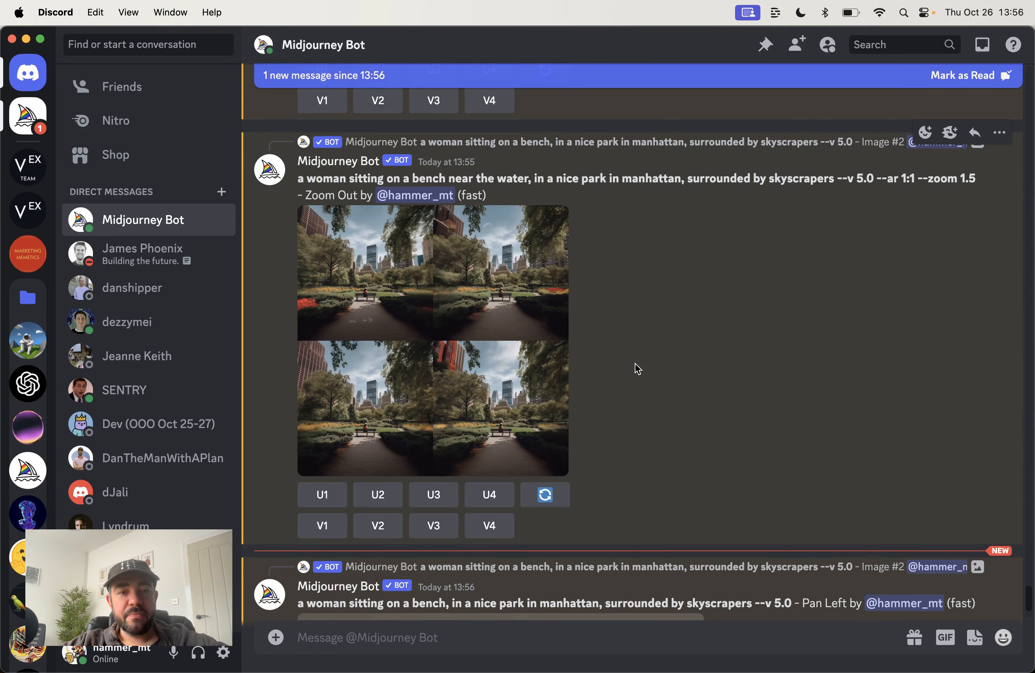
View the finished pan-left grid enlarged
scroll(636, 365, "up", 4)
scroll(654, 496, "down", 5)
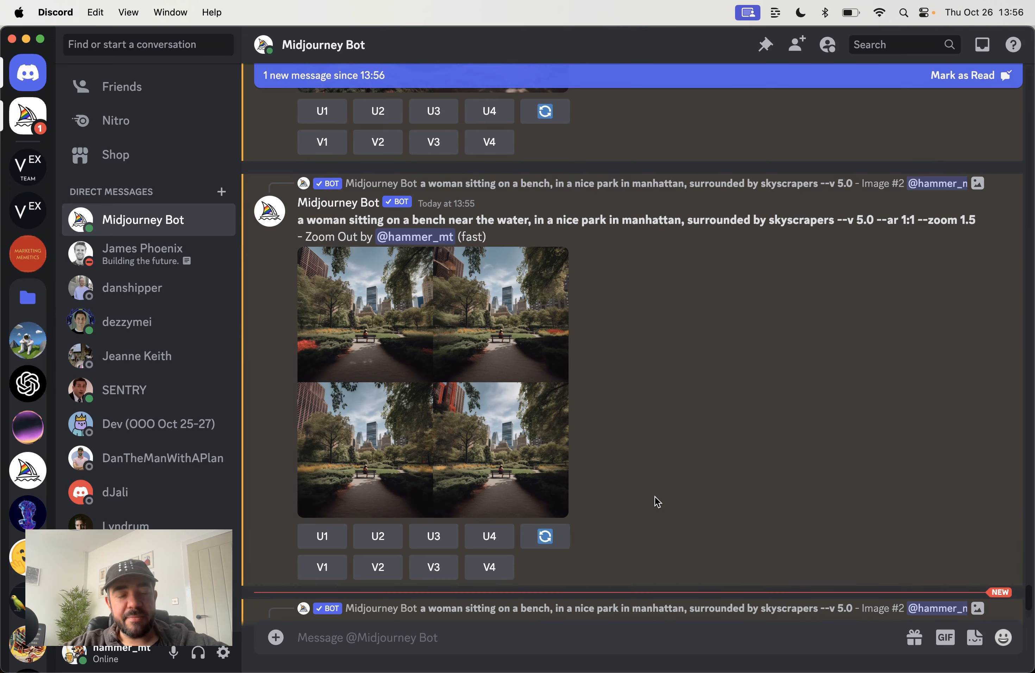
scroll(655, 495, "down", 6)
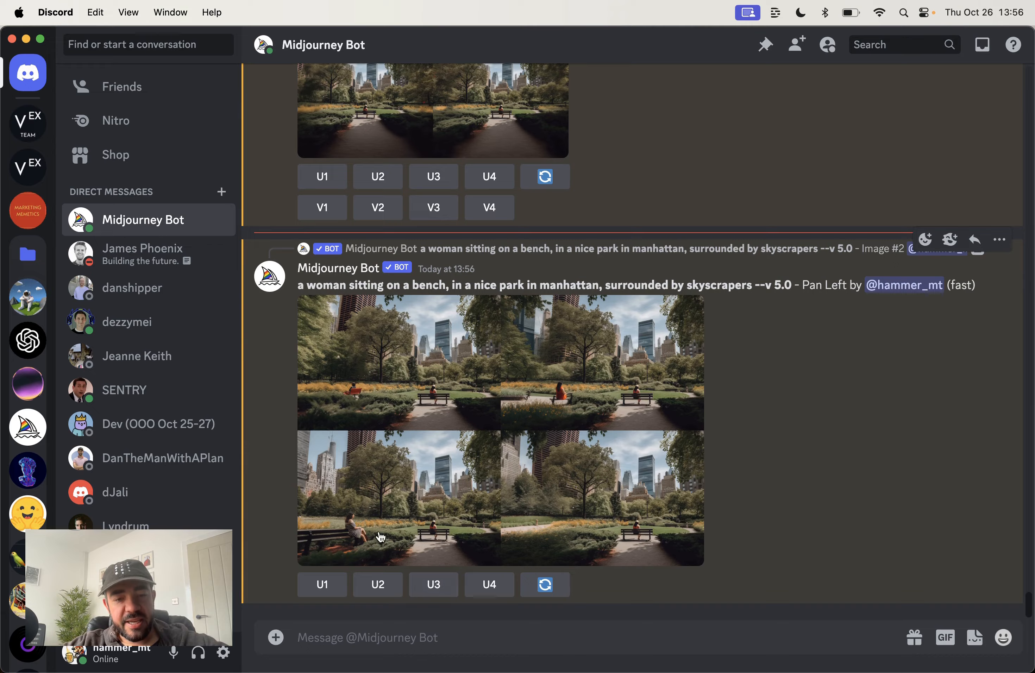
left_click(382, 503)
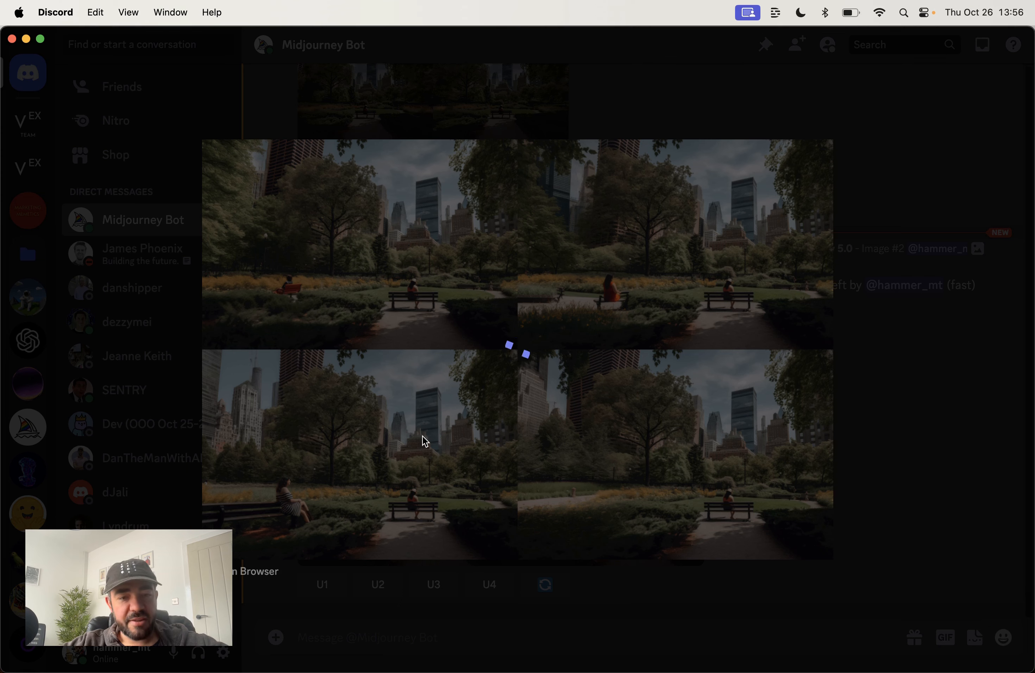
left_click(164, 363)
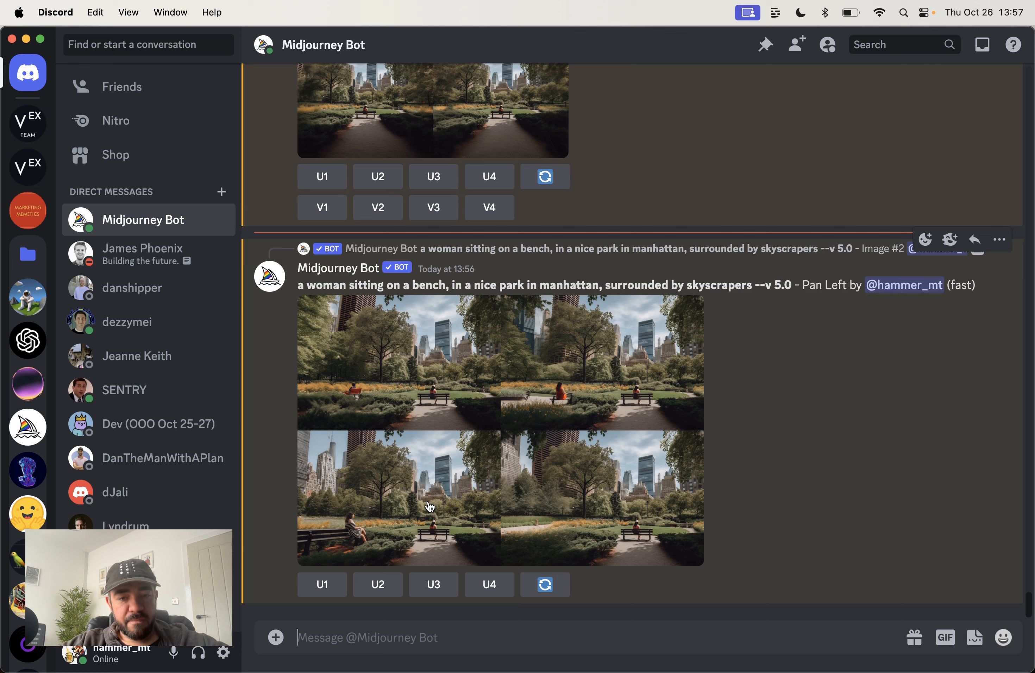
Upscale the third pan-left image and pan it right, replacing "a woman sitting on a bench" with "a lake" in the prompt
left_click(439, 585)
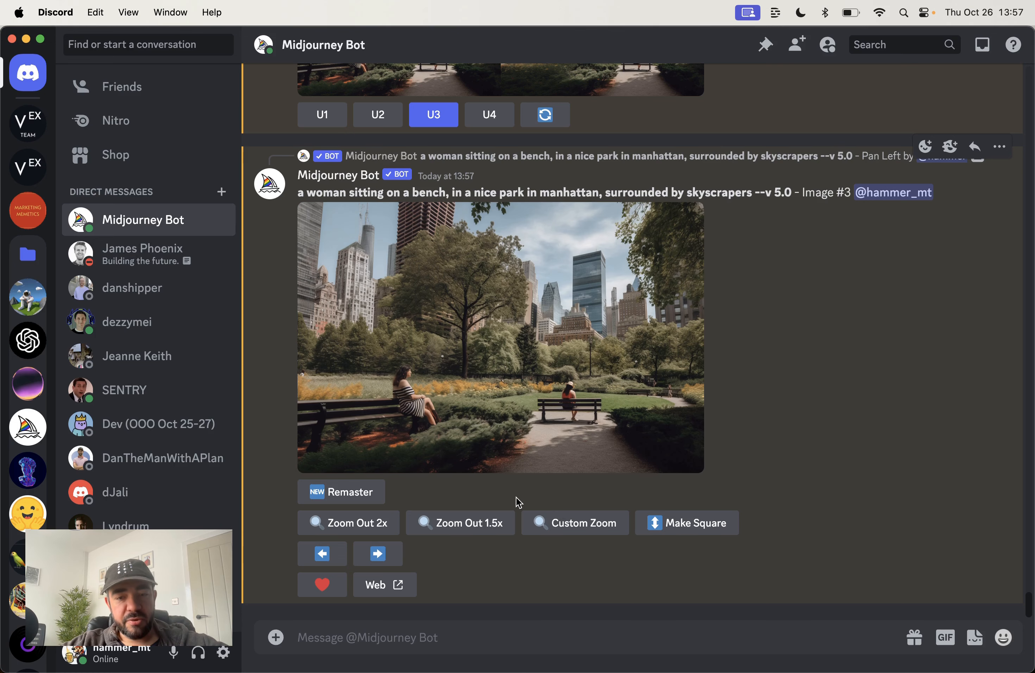
left_click(387, 561)
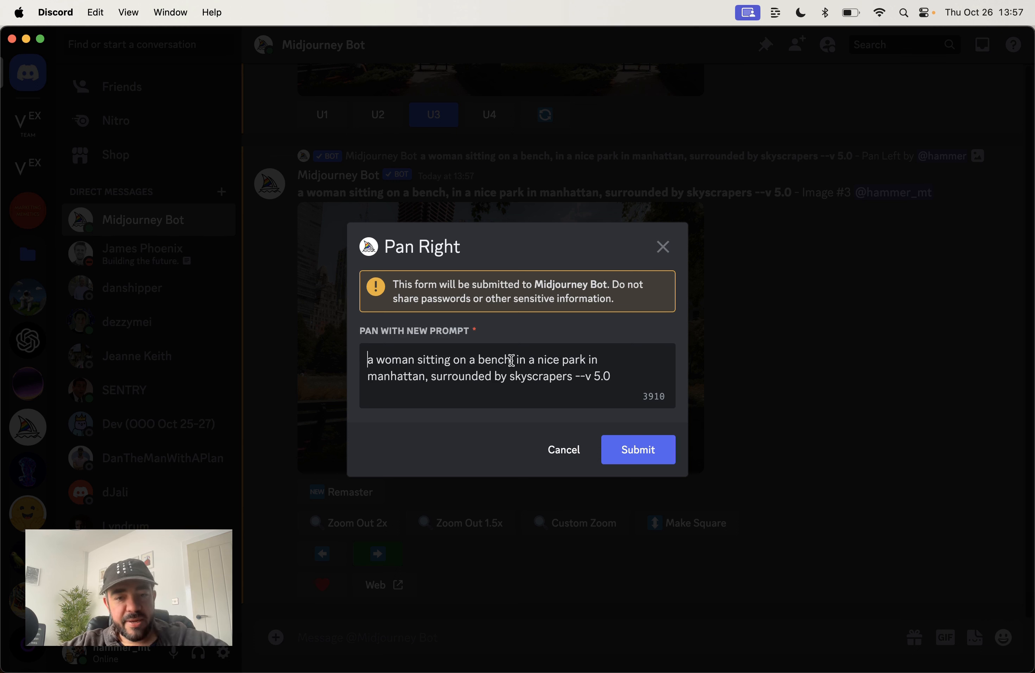
left_click_drag(512, 360, 300, 358)
type("a lake")
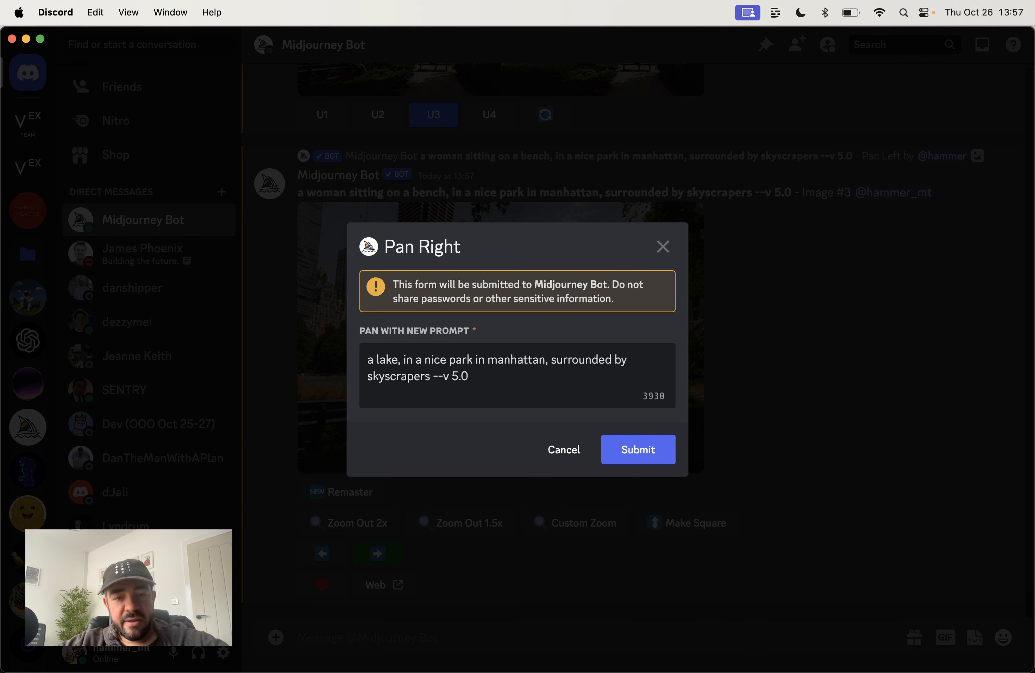
left_click(637, 457)
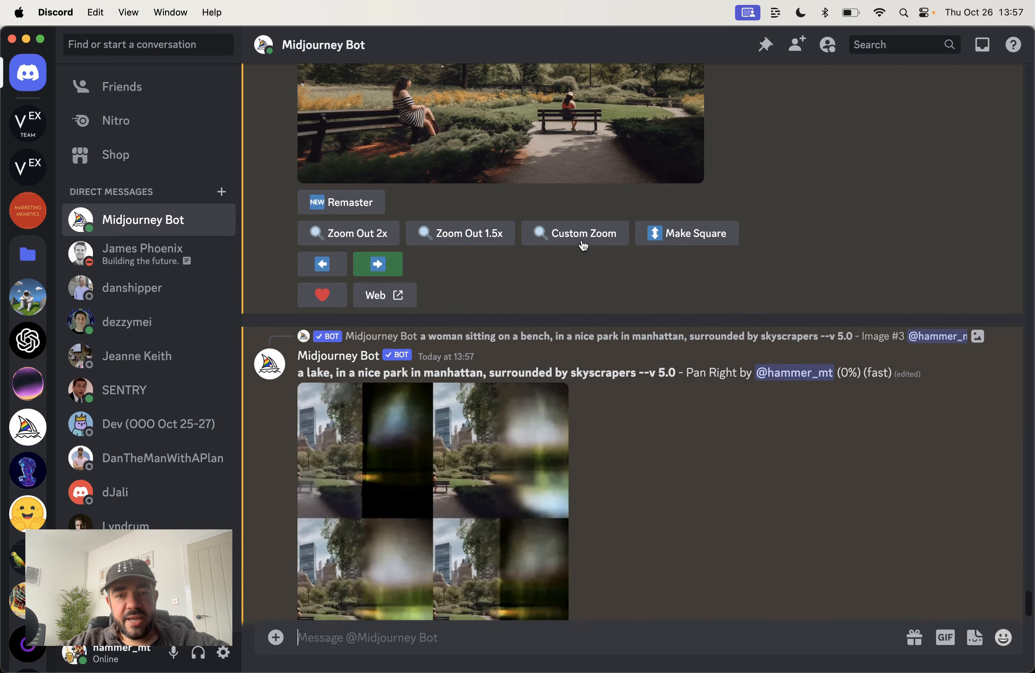
scroll(481, 371, "up", 5)
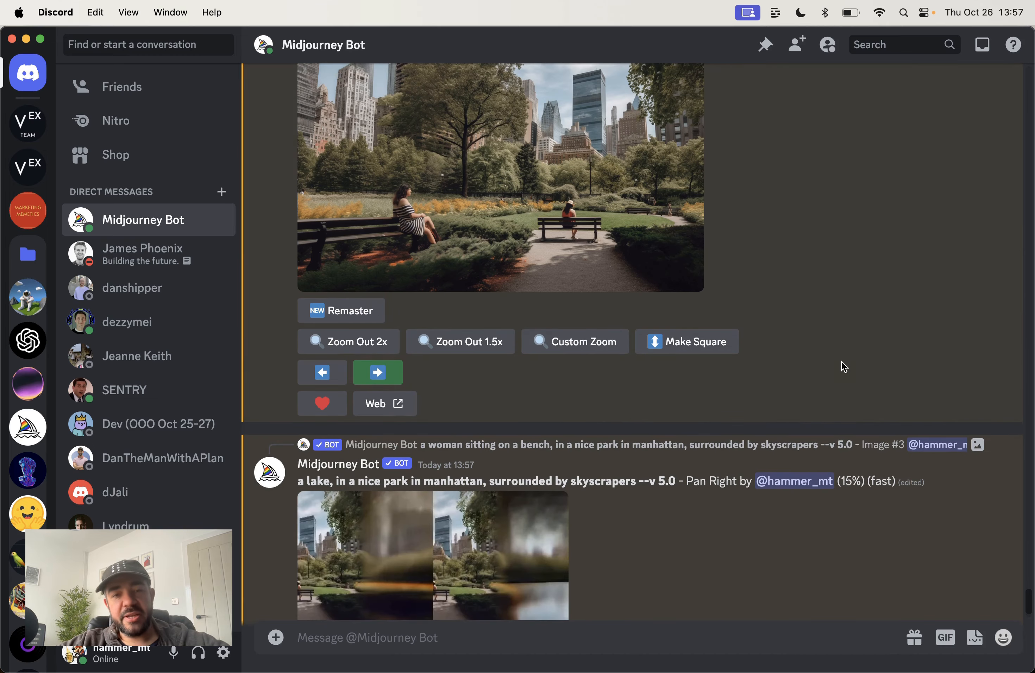
Examine the pan-right lake generation in progress and compare it with the upscaled source image
scroll(564, 446, "down", 5)
scroll(569, 463, "down", 3)
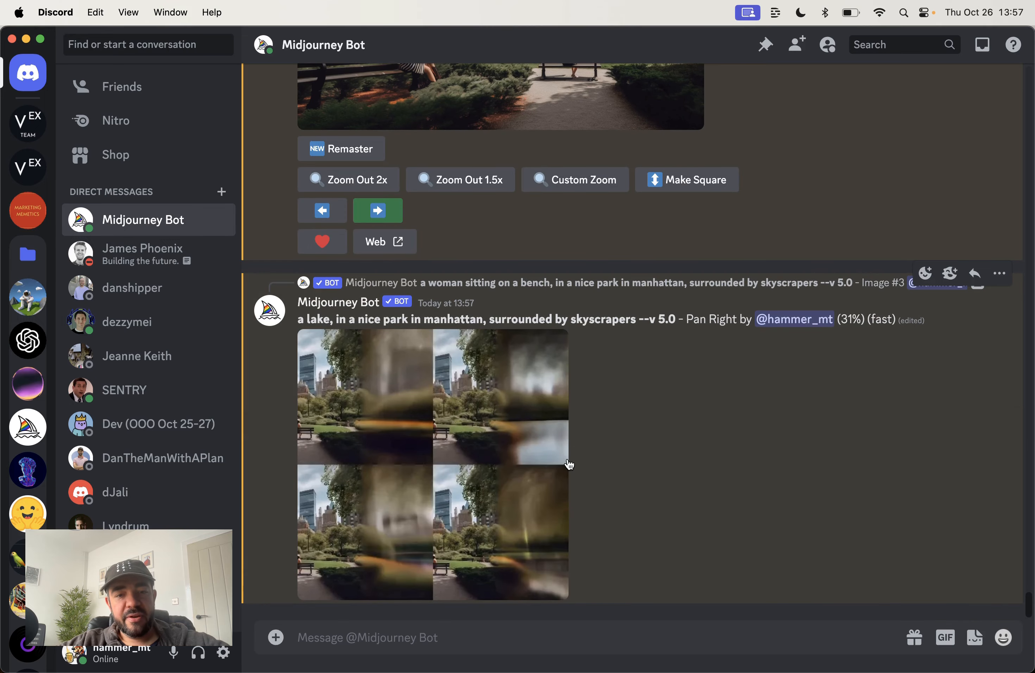
scroll(560, 257, "up", 8)
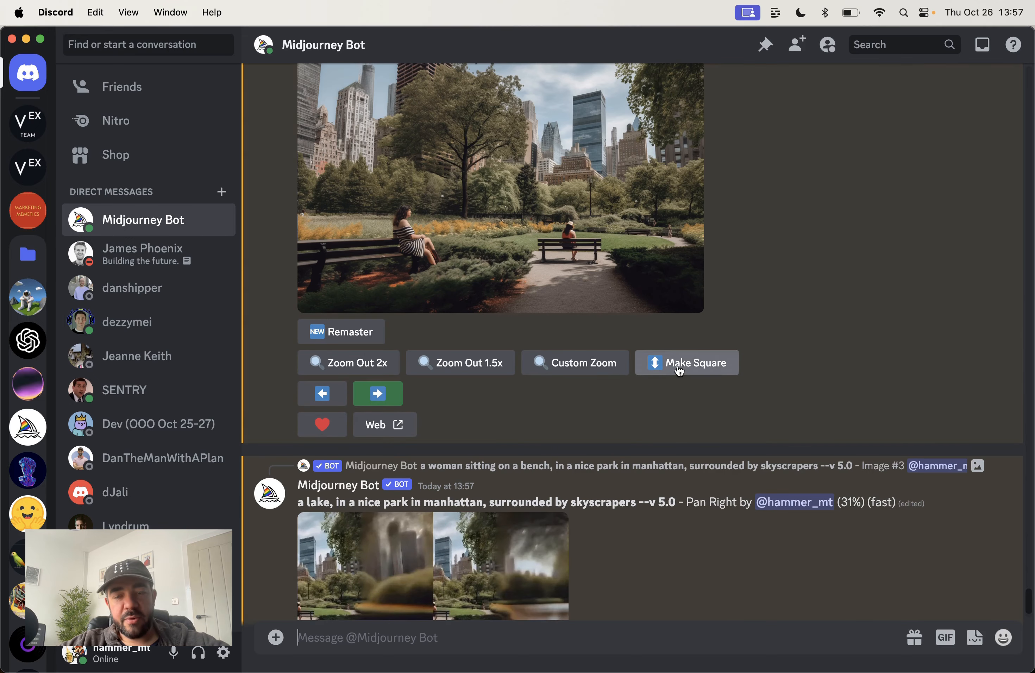
scroll(621, 412, "up", 3)
scroll(622, 411, "up", 1)
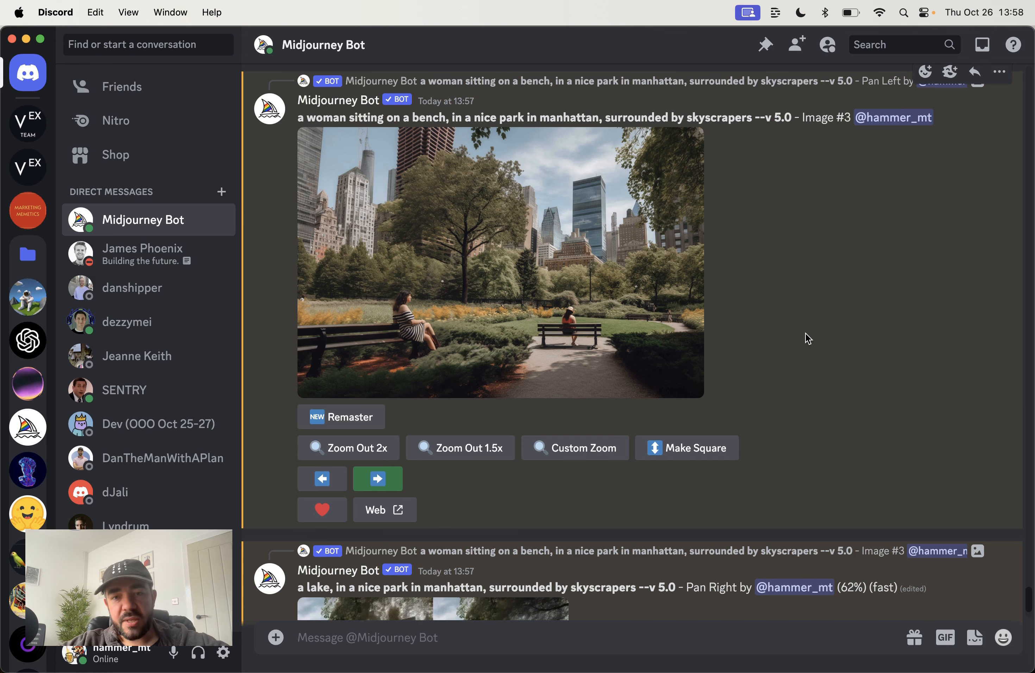
scroll(739, 454, "down", 6)
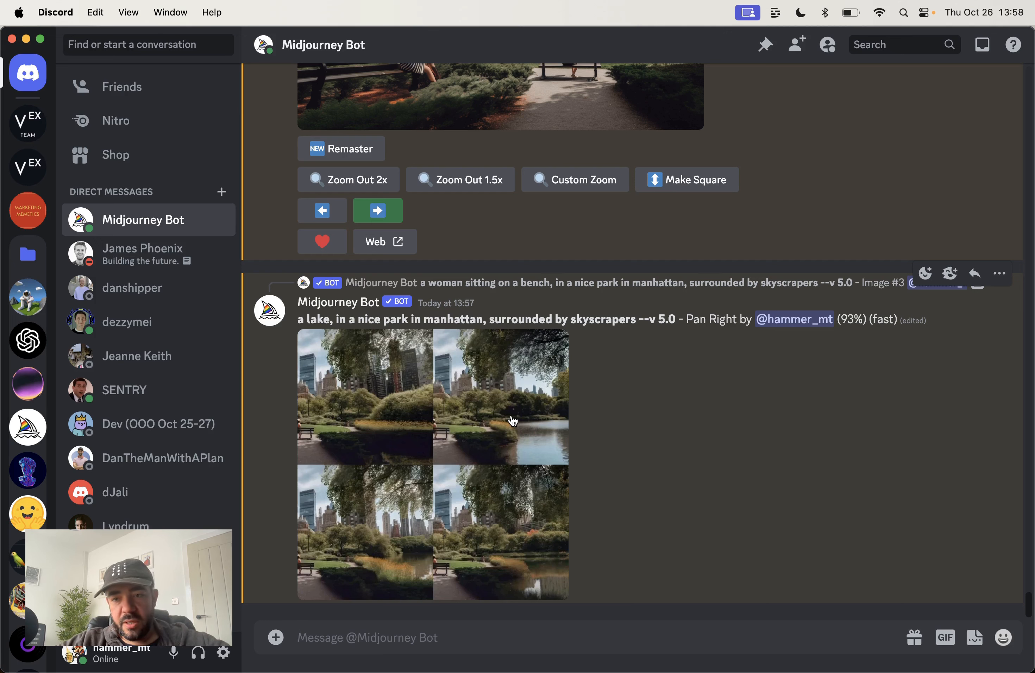
Compare the finished pan-right lake grid with the earlier pan-left results and view it enlarged
scroll(729, 368, "up", 10)
left_click(954, 84)
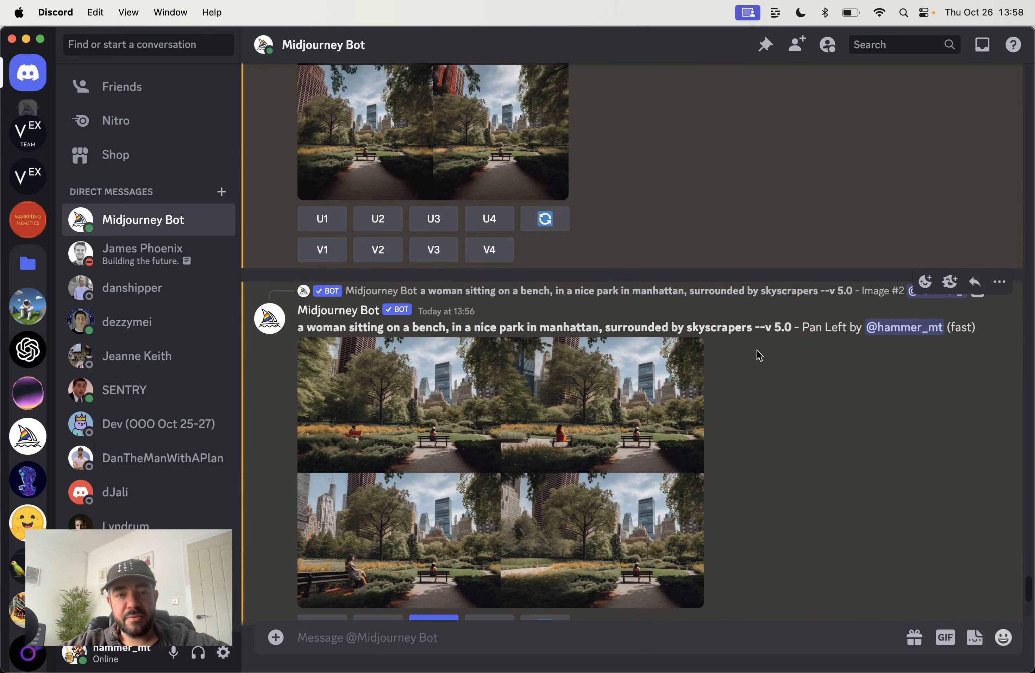
scroll(760, 356, "down", 10)
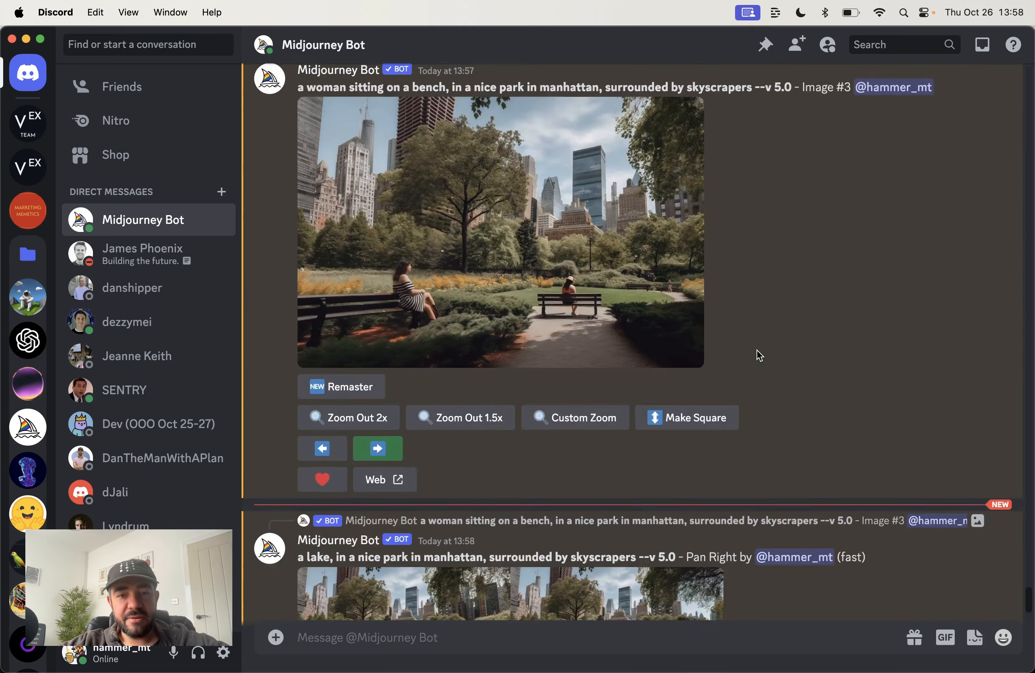
scroll(760, 356, "down", 5)
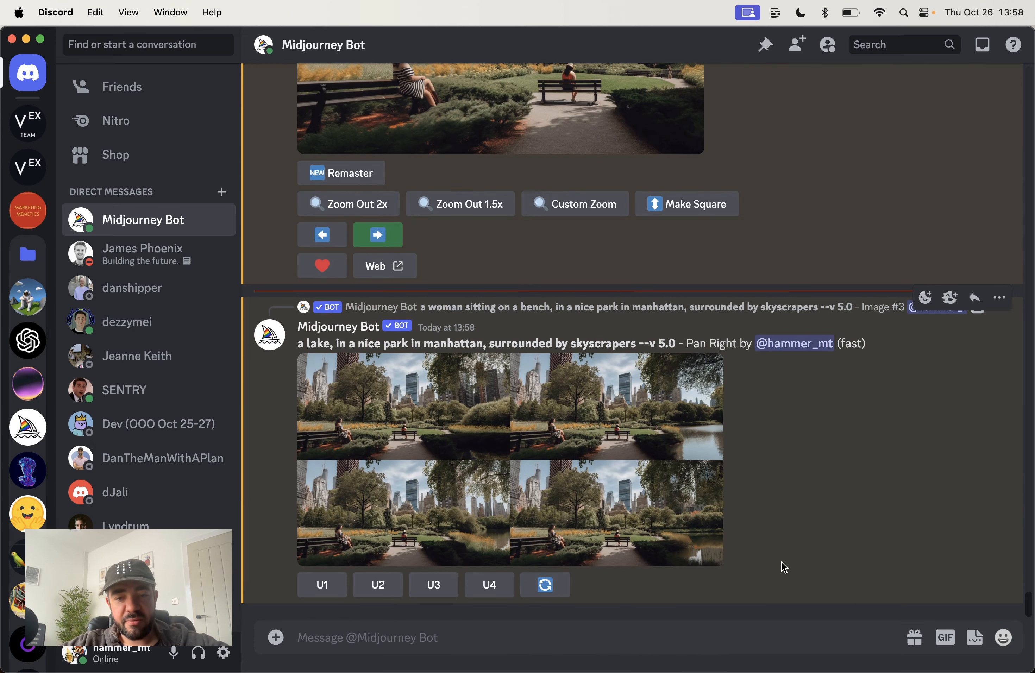
left_click(632, 402)
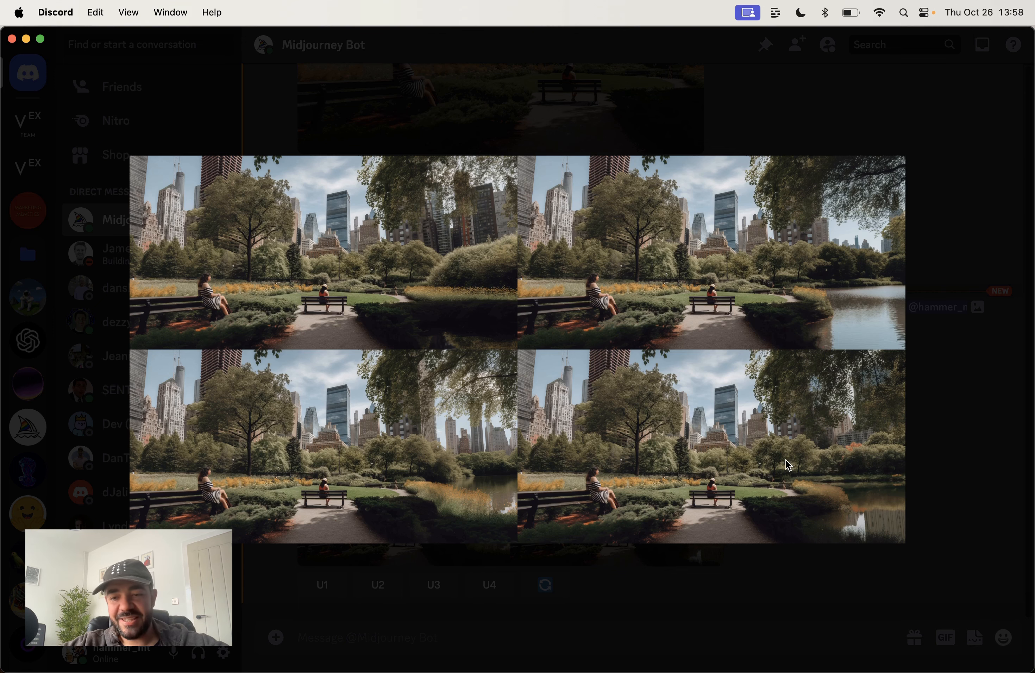
left_click(937, 213)
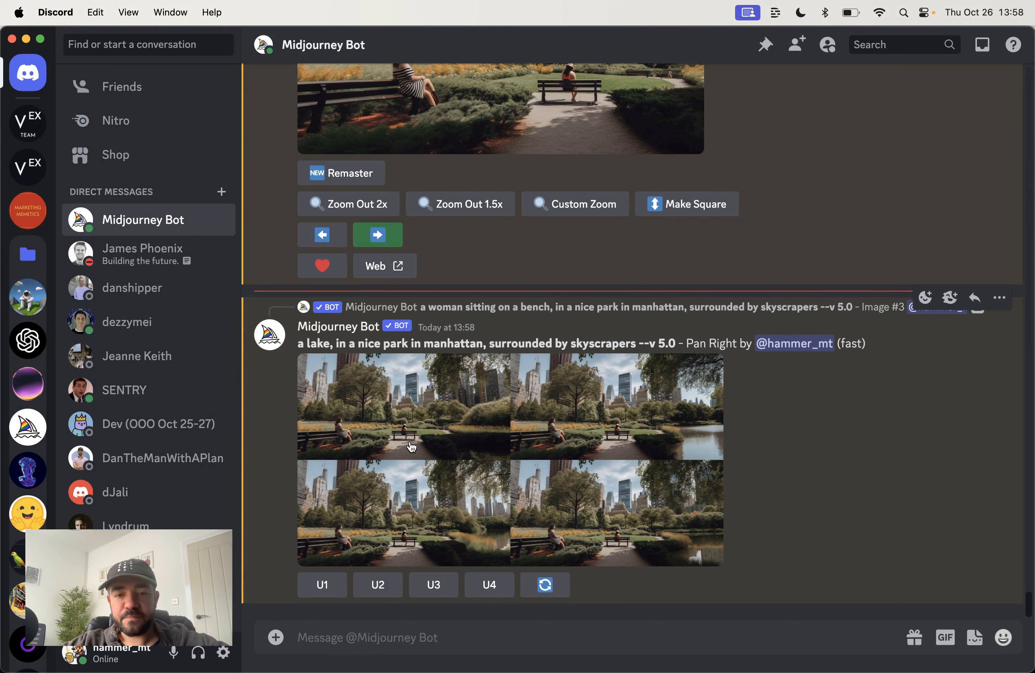
Upload alien-1.png from the Downloads folder to the Midjourney Bot chat
type("/")
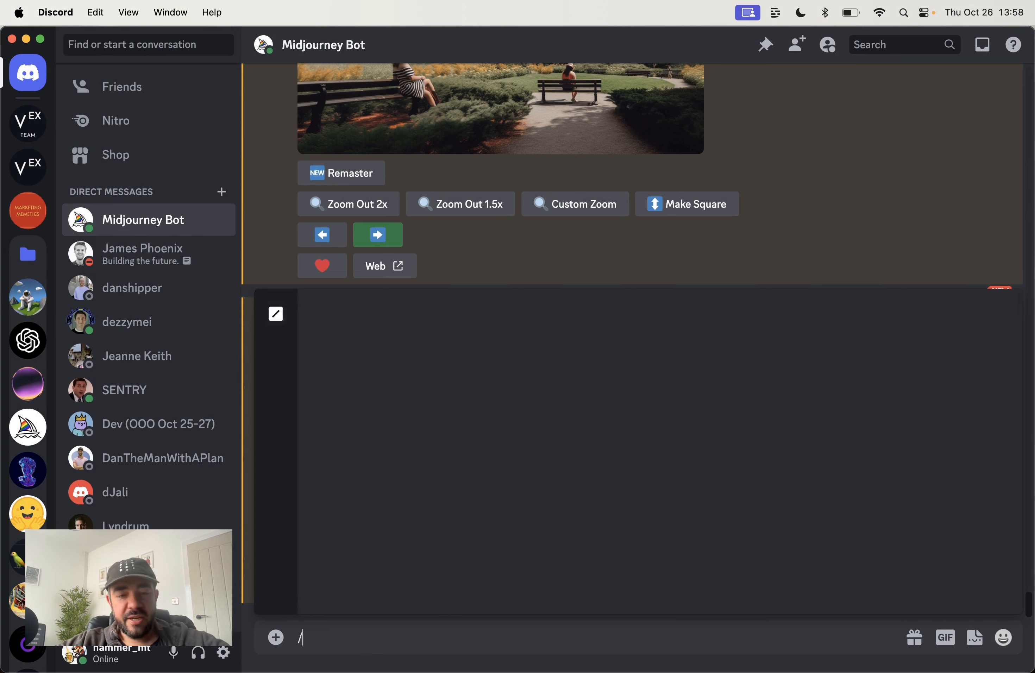
key("Return")
key("BackSpace")
key("BackSpace")
double_click(275, 638)
left_click(378, 186)
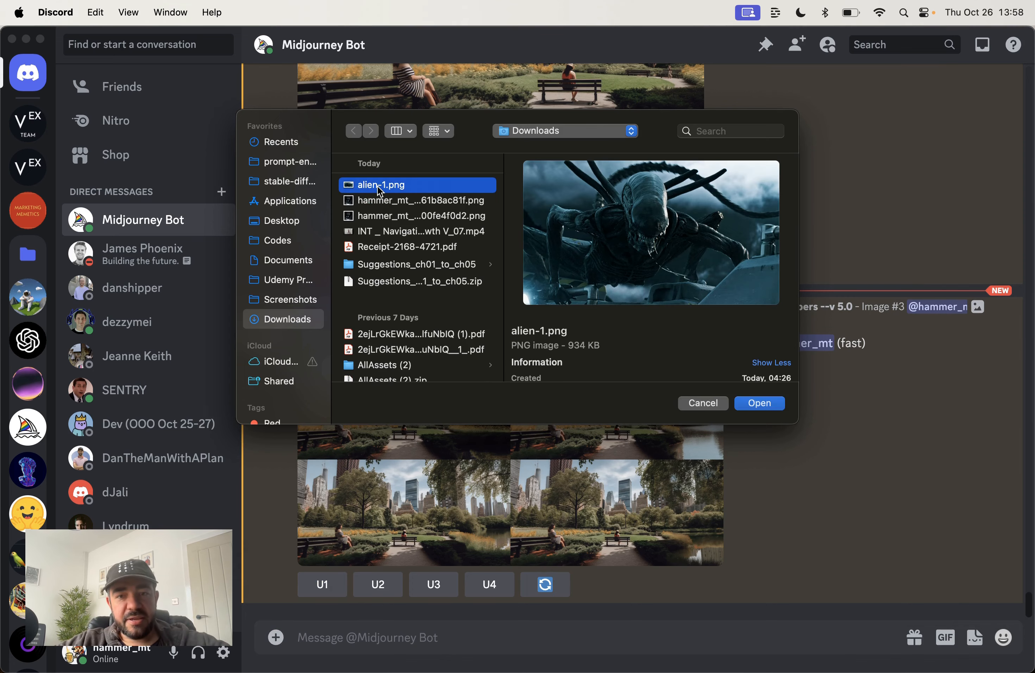
double_click(377, 185)
key("Return")
Copy the uploaded alien image's link and try an /imagine prompt containing only that link
left_click(648, 484)
right_click(647, 484)
left_click(695, 564)
key("Escape")
type("/imagine")
key("super+v")
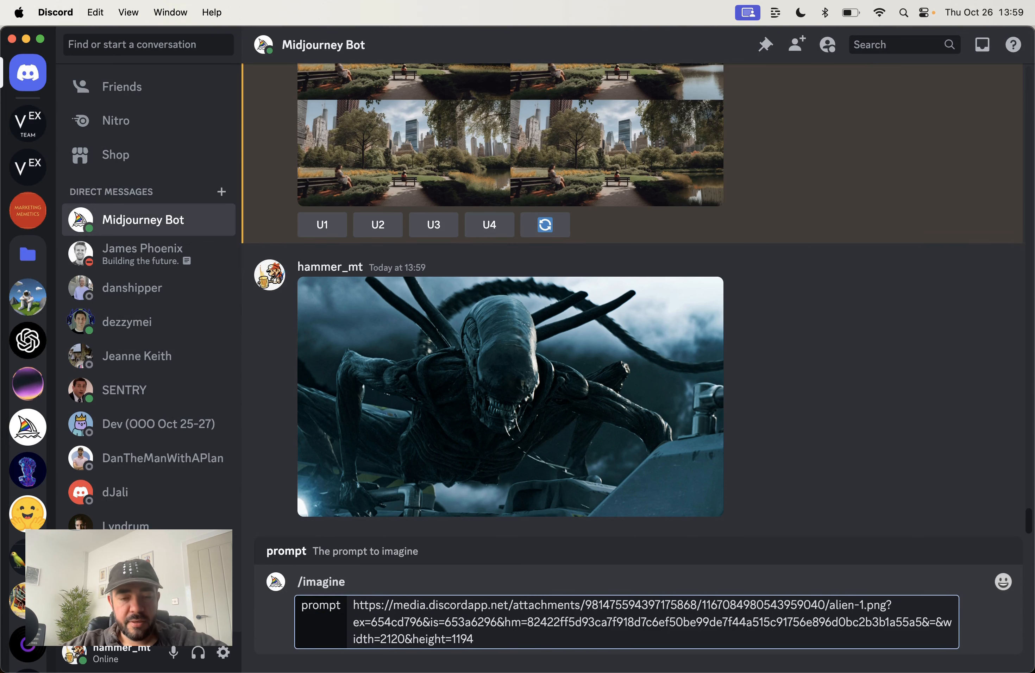
key("Return")
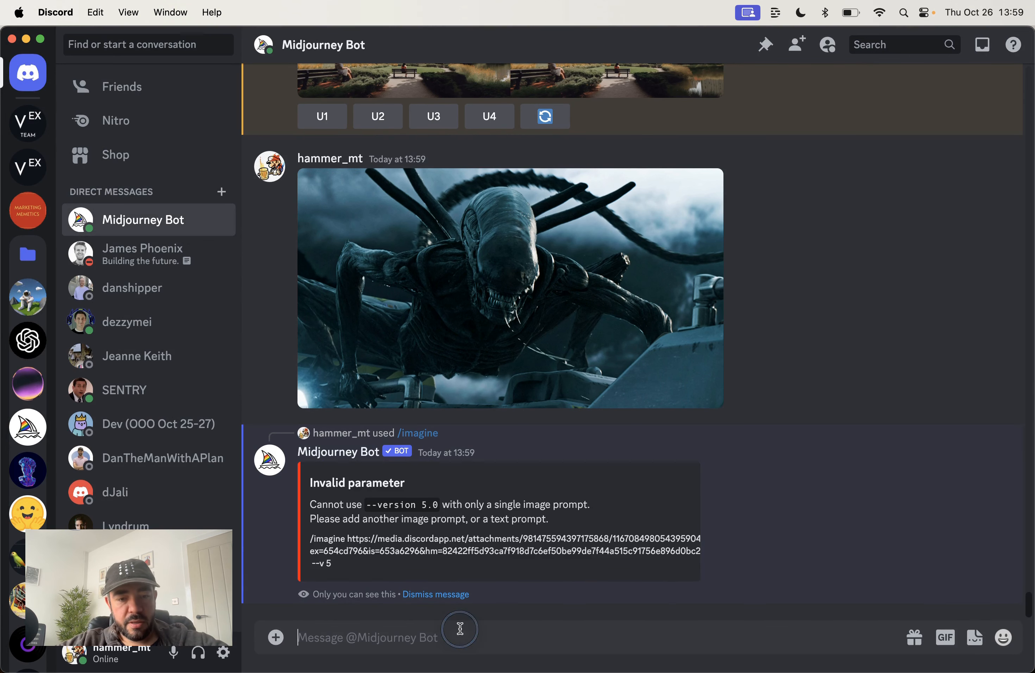
Retry the /imagine prompt with the same alien image link and no text
type("/")
key("Return")
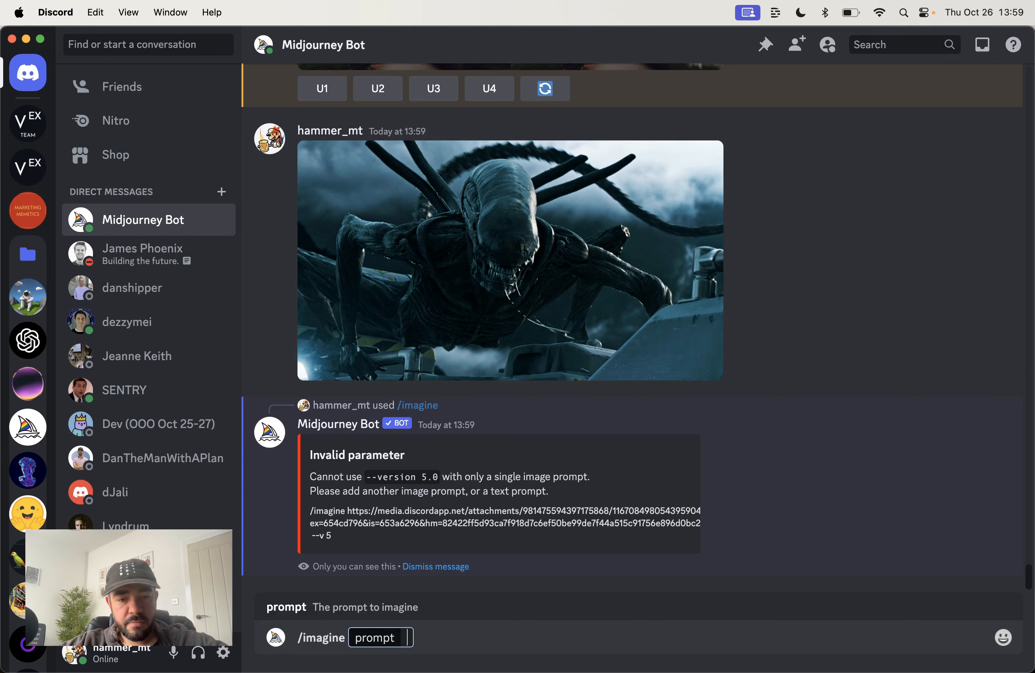
key("super+v")
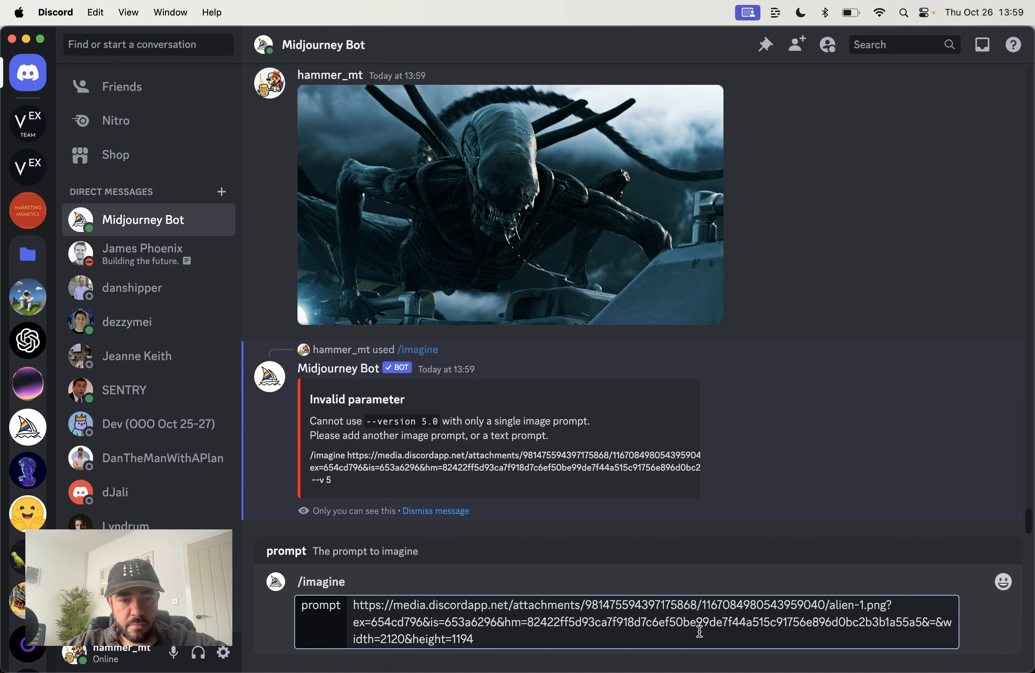
key("Return")
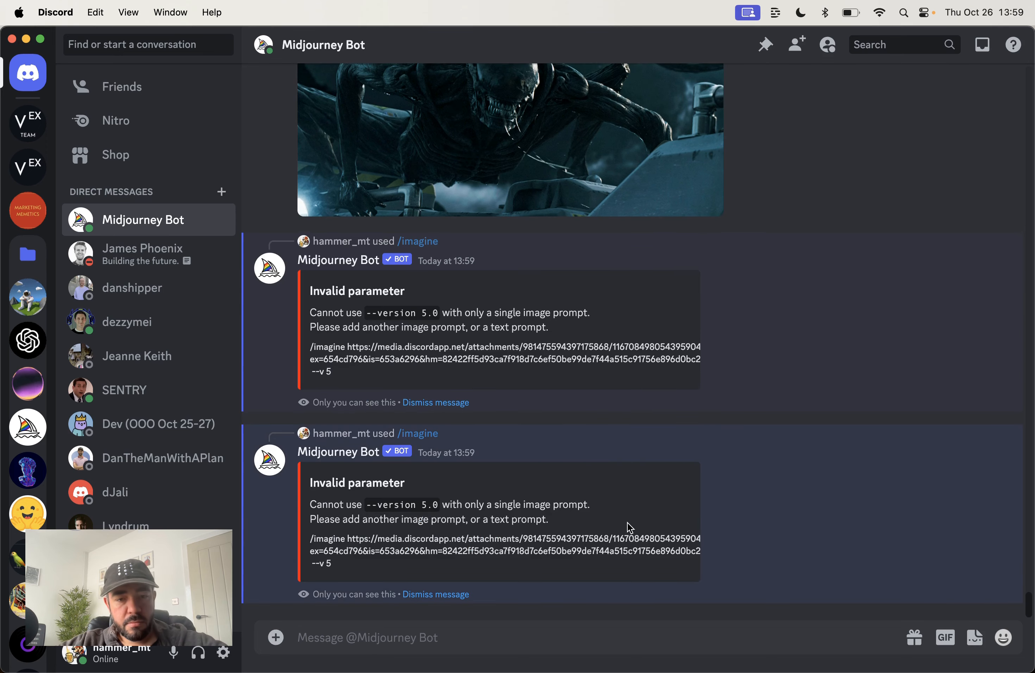
Copy the link from the enlarged alien image again and post it as a message in the chat
scroll(518, 496, "up", 4)
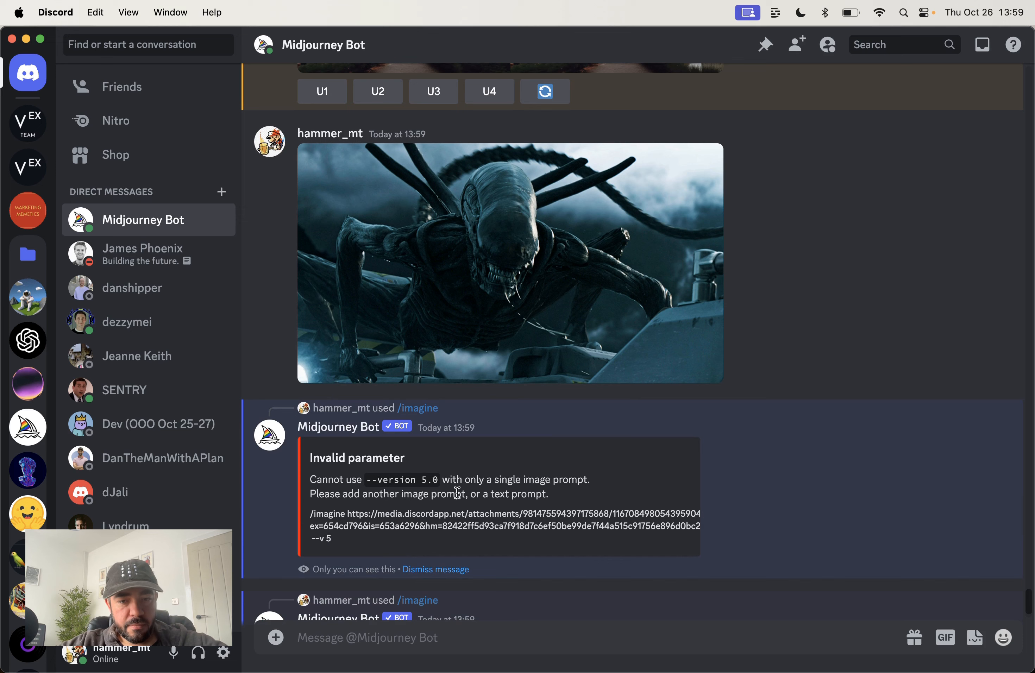
scroll(458, 492, "up", 5)
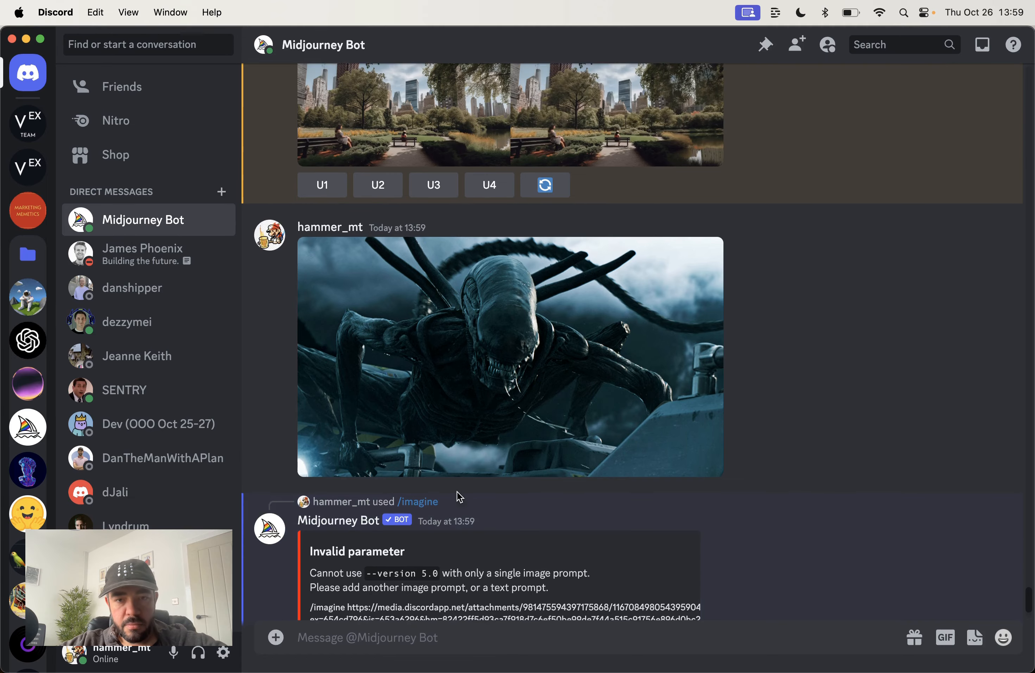
left_click(589, 341)
right_click(589, 341)
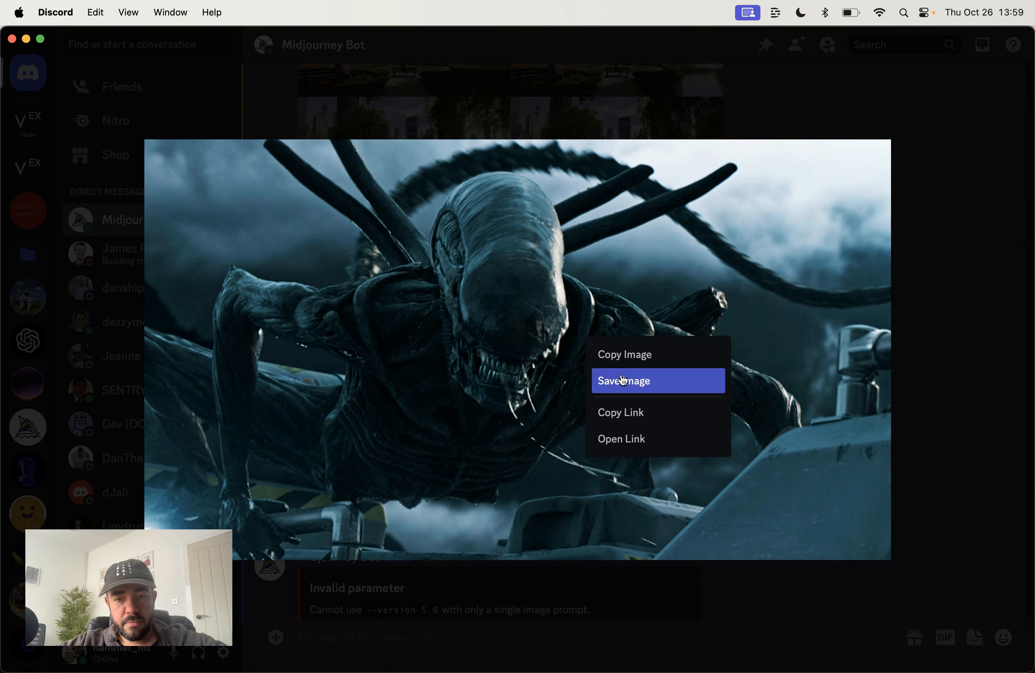
left_click(625, 413)
left_click(932, 213)
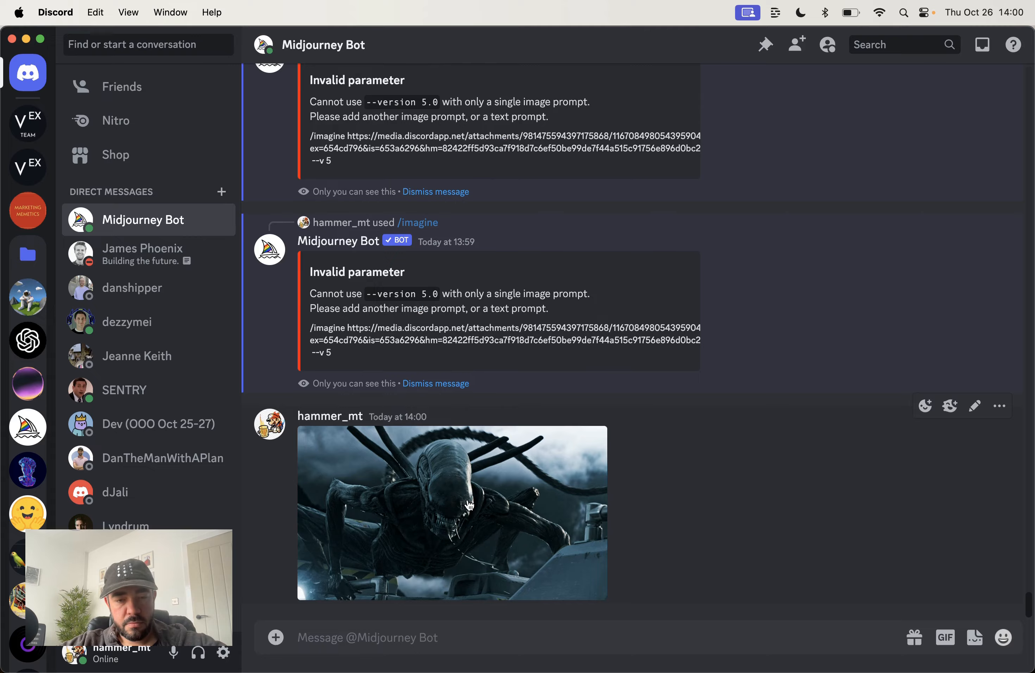
Copy the link of the newly posted alien image from its enlarged view
left_click(467, 499)
right_click(467, 499)
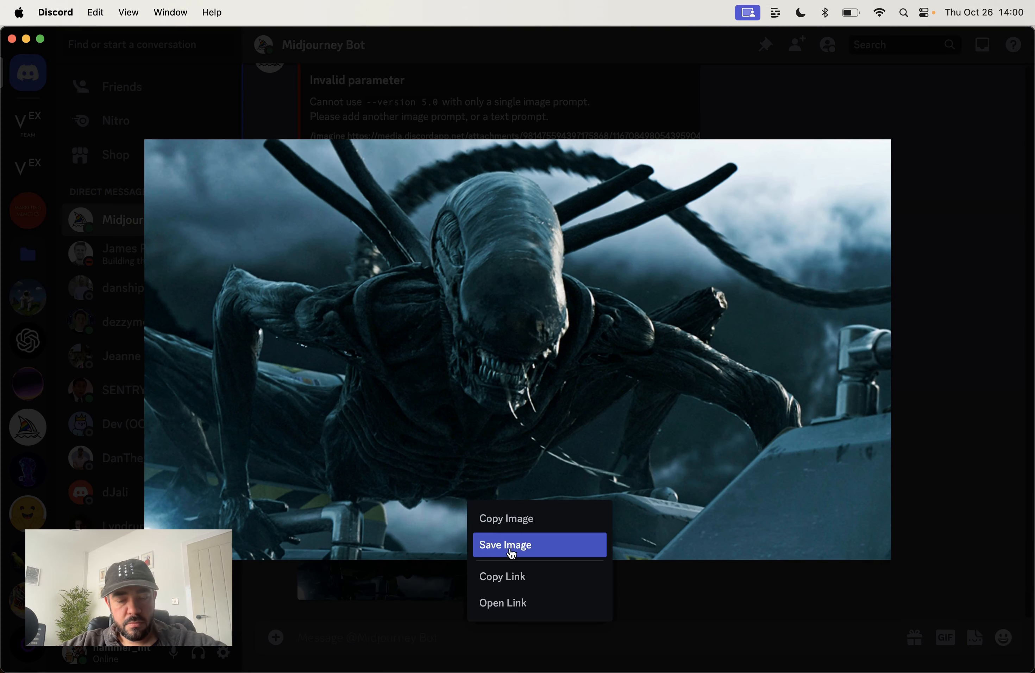
left_click(522, 580)
left_click(523, 612)
Try an /imagine prompt with only the newly copied alien image link
type("/imagine")
key("super+v")
key("Return")
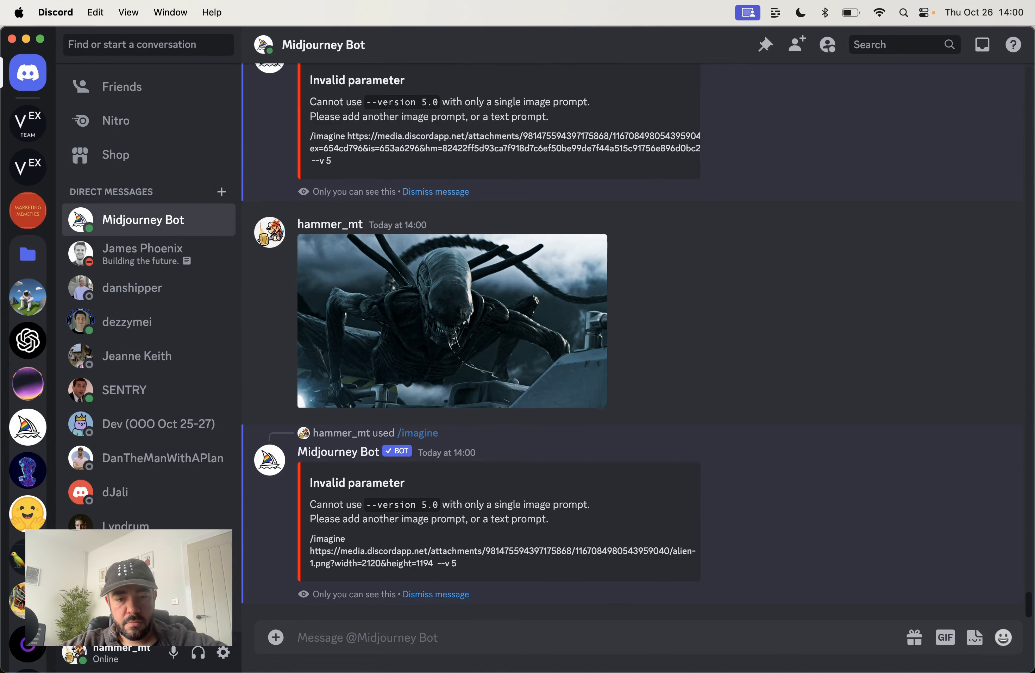
Generate images with /imagine using the copied alien image link followed by "extremely detailed"
type("/imagine")
key("super+v")
type("extremely deta")
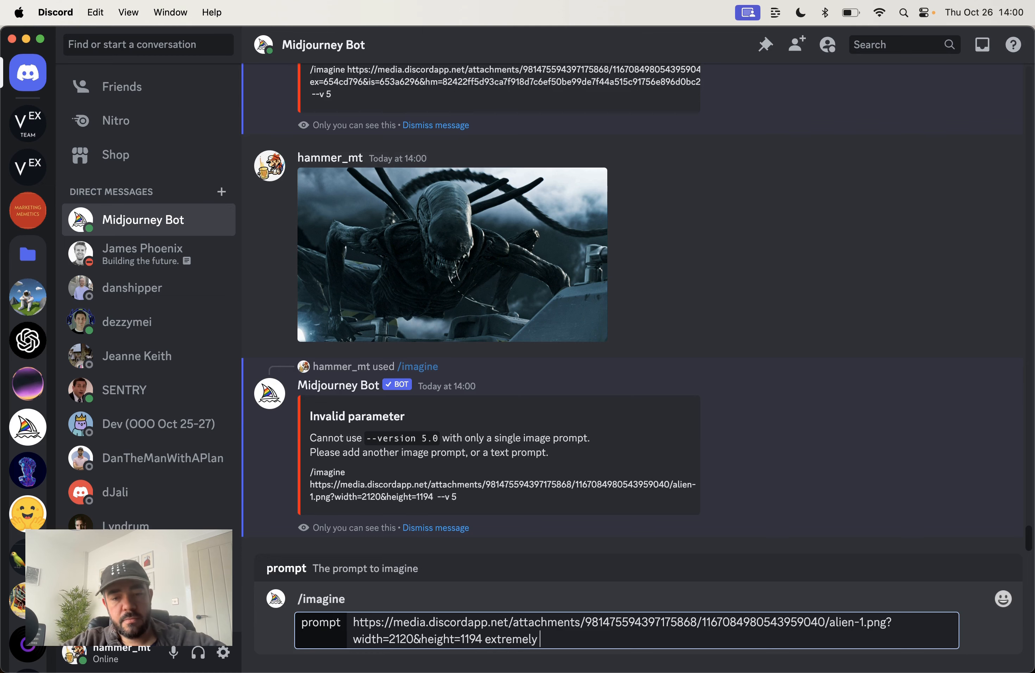
type("iled")
key("Return")
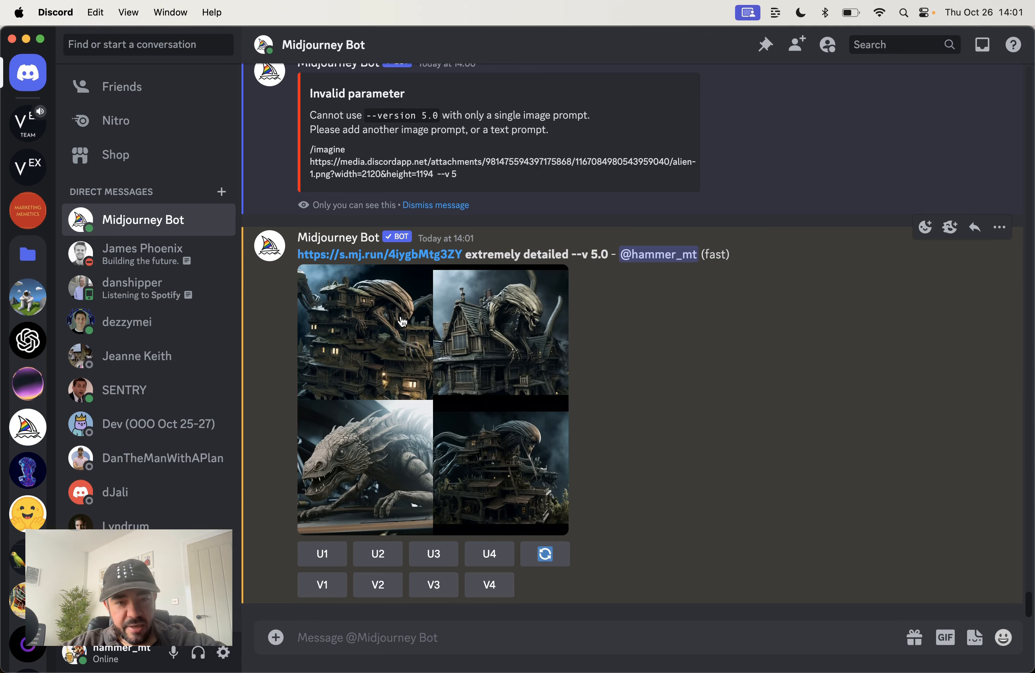
Upscale the second image of the "extremely detailed" alien grid and zoom it out 1.5x
left_click(378, 554)
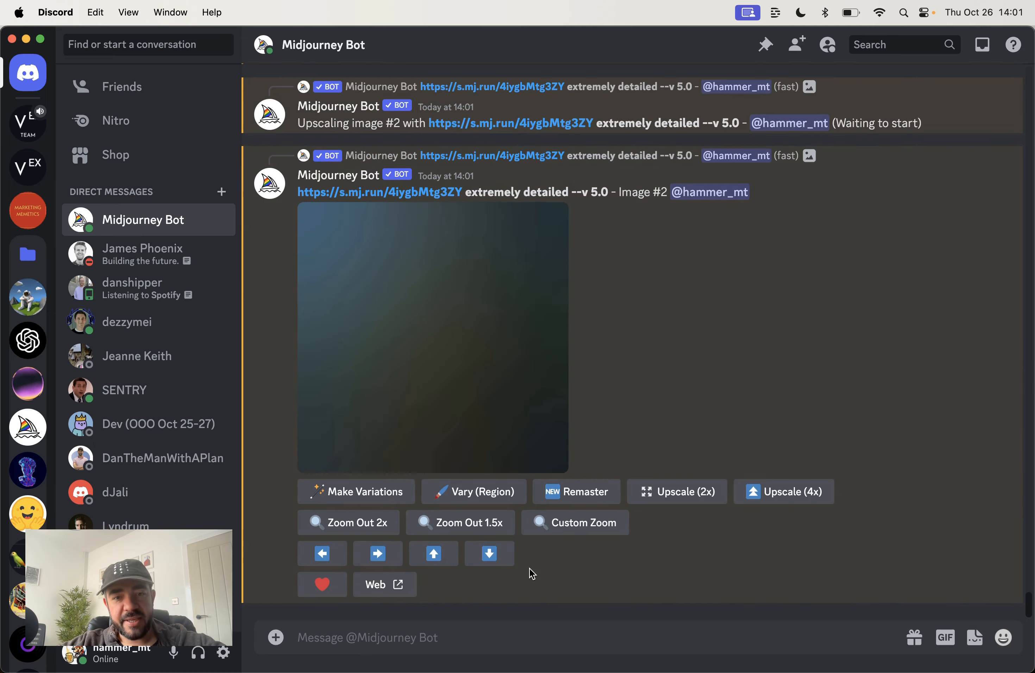
left_click(473, 523)
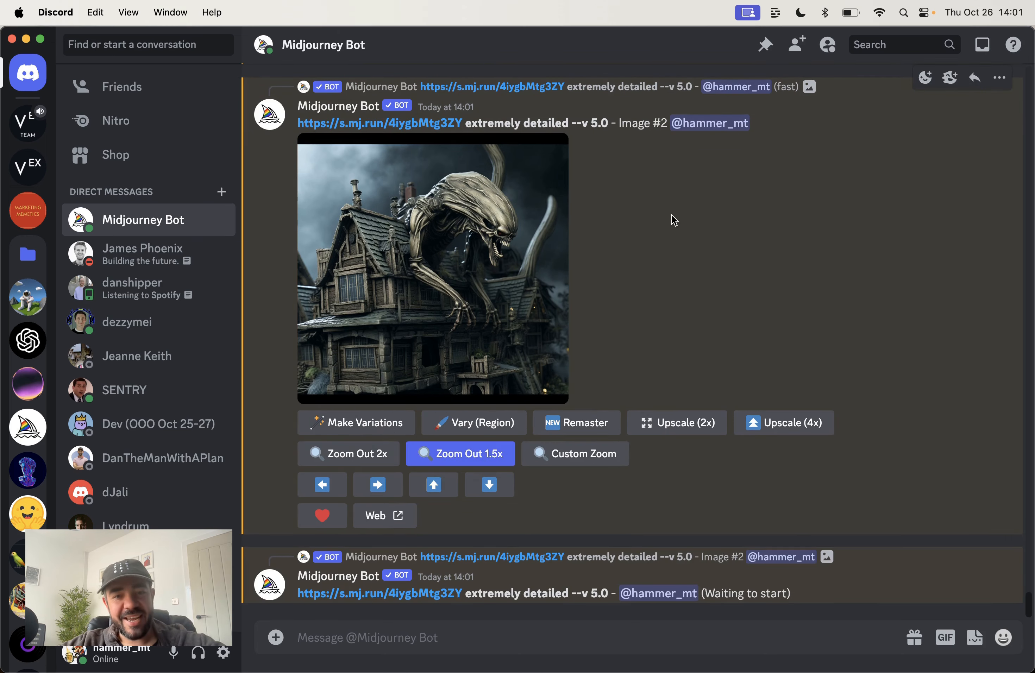